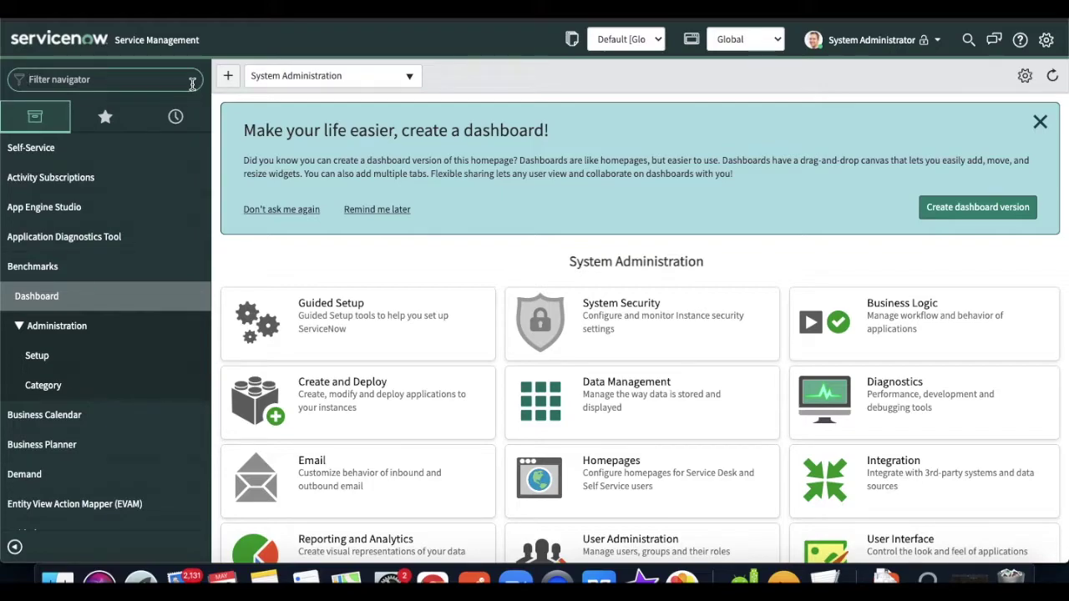
Step: Find Office Details in the navigator, start a new record, and open the form's table configuration
text(off)
click(90, 186)
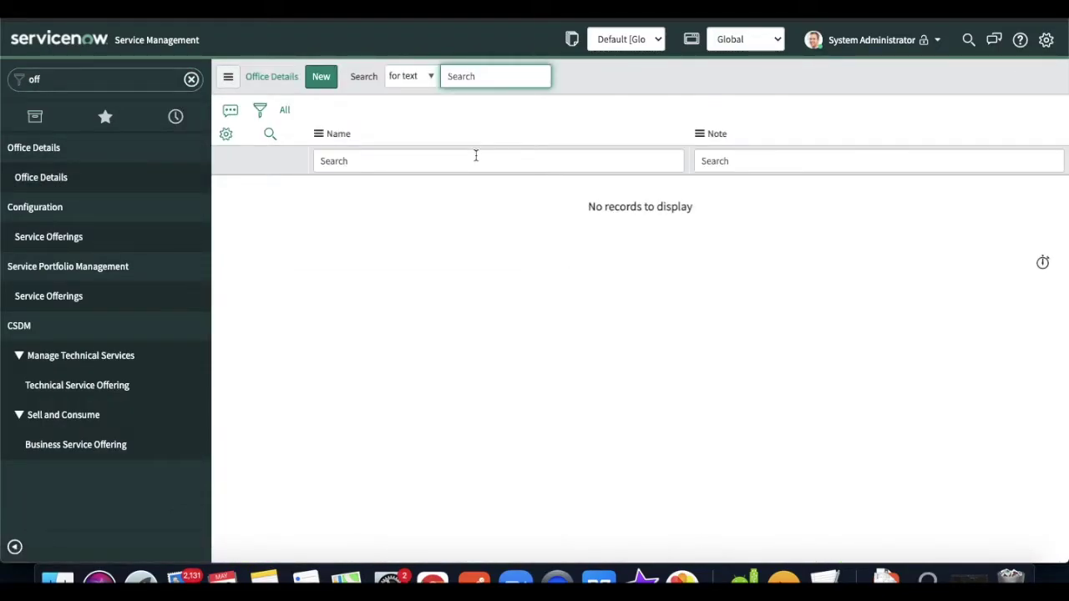
click(329, 76)
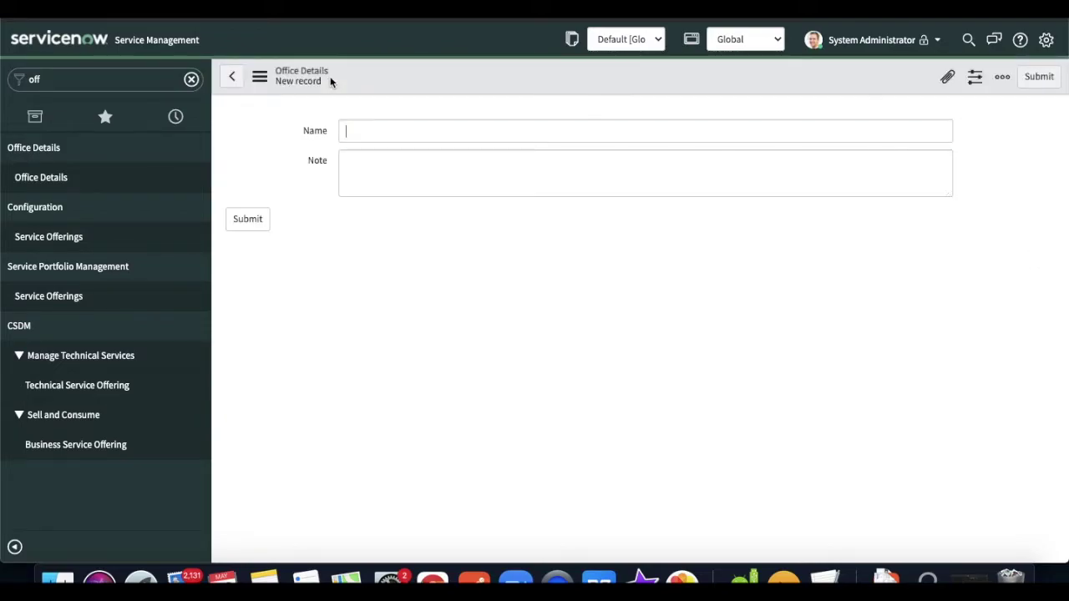
right_click(399, 69)
mouse_move(448, 99)
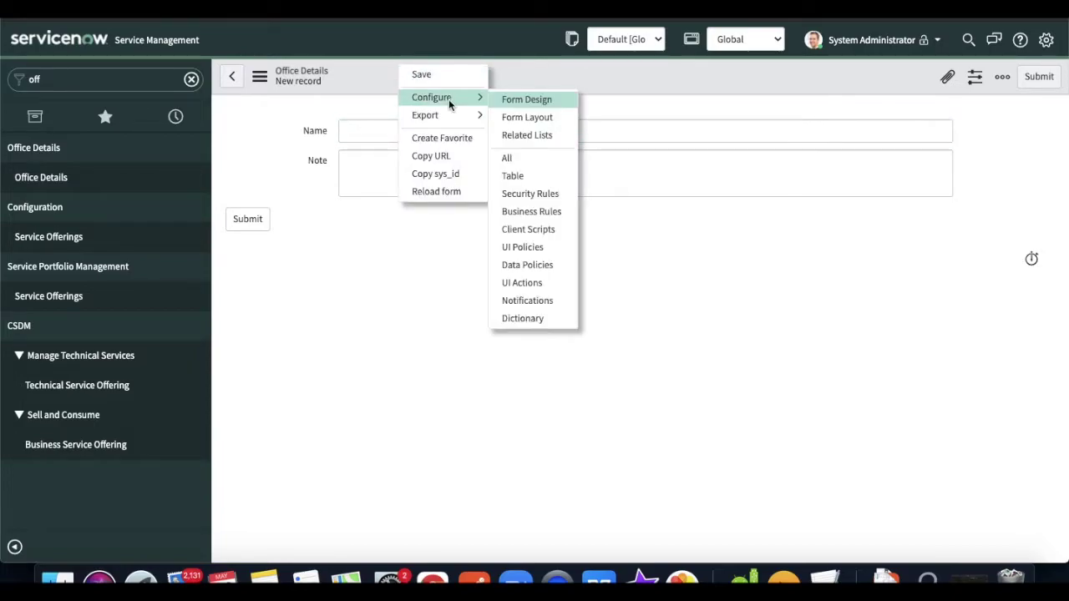
click(513, 175)
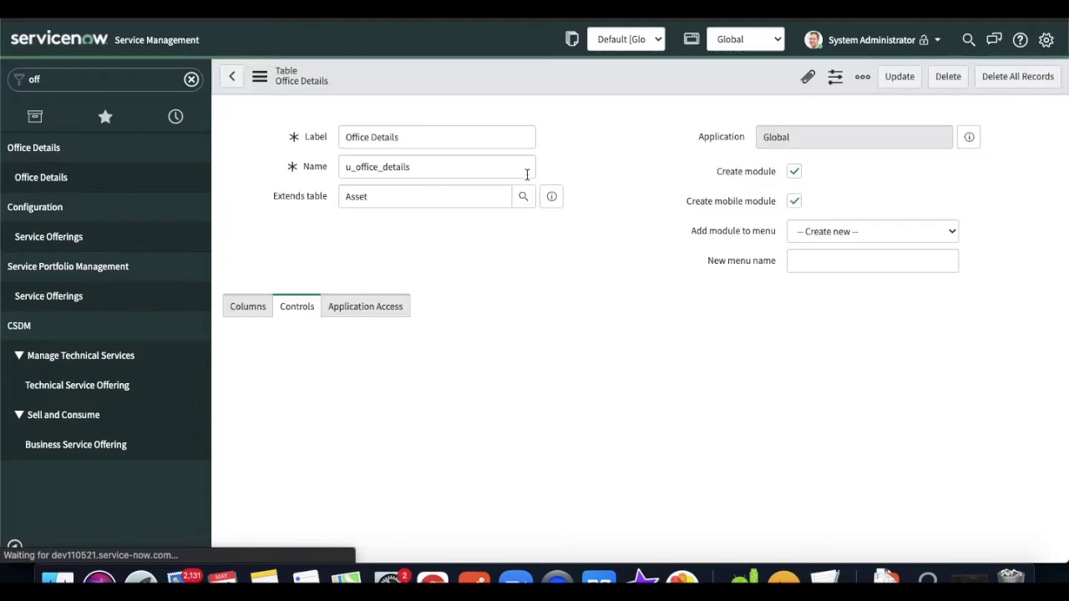
Step: Examine the Office Details table's controls, its user role and its list of access controls
scroll(503, 276, down, 5)
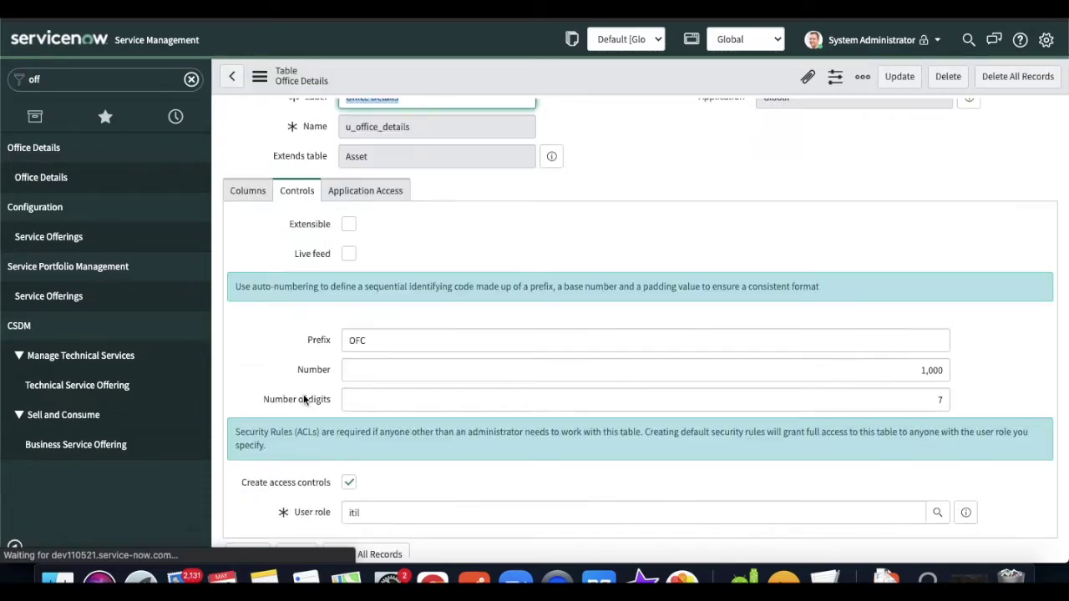
scroll(359, 430, down, 2)
double_click(369, 433)
scroll(329, 434, down, 3)
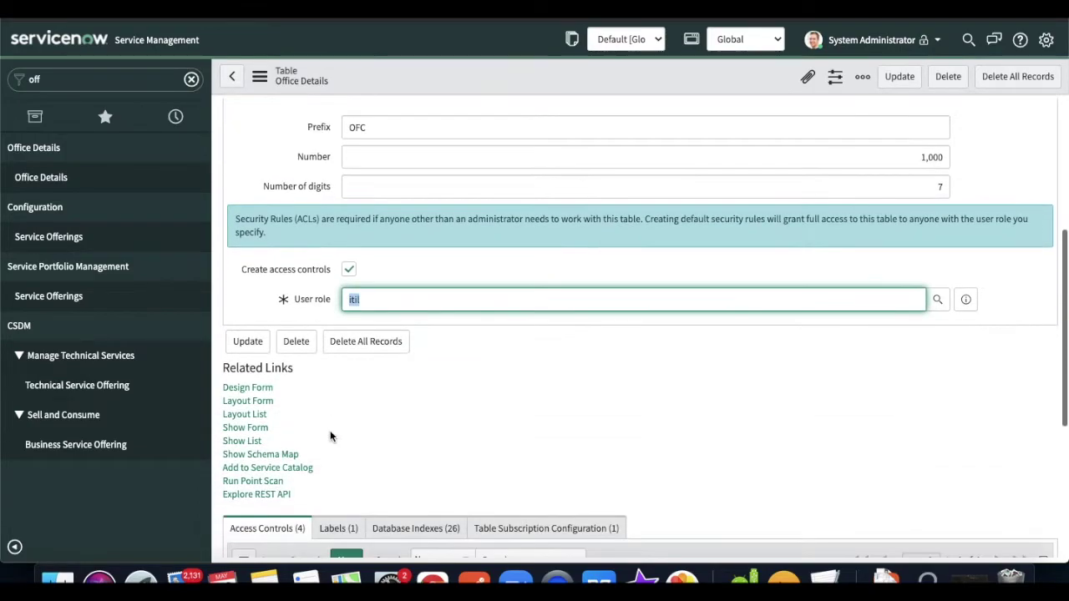
scroll(330, 430, down, 5)
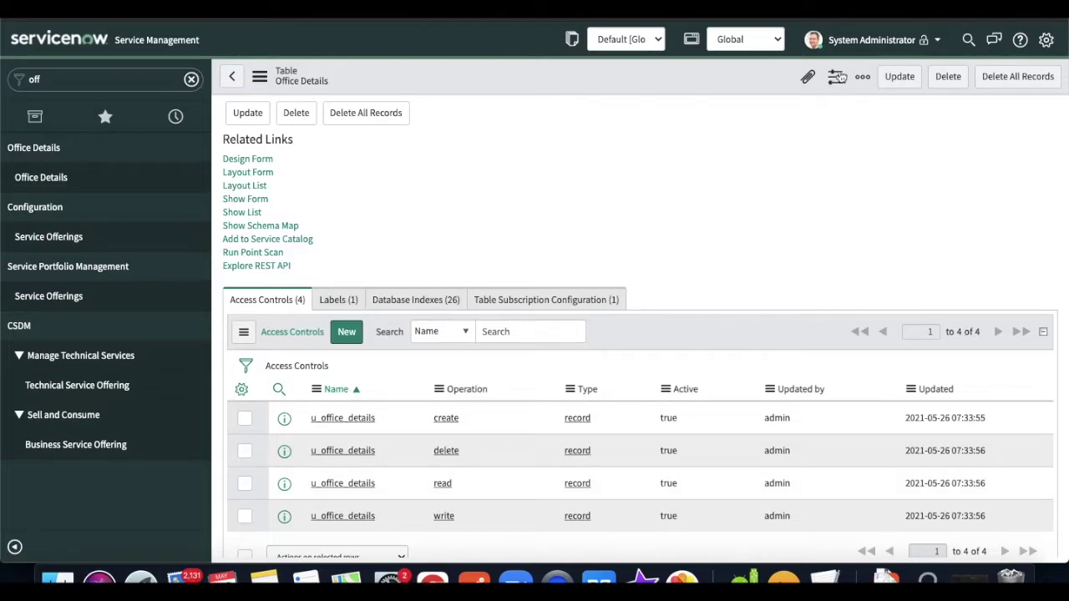
Step: Impersonate the first user listed under the recent impersonations
click(871, 40)
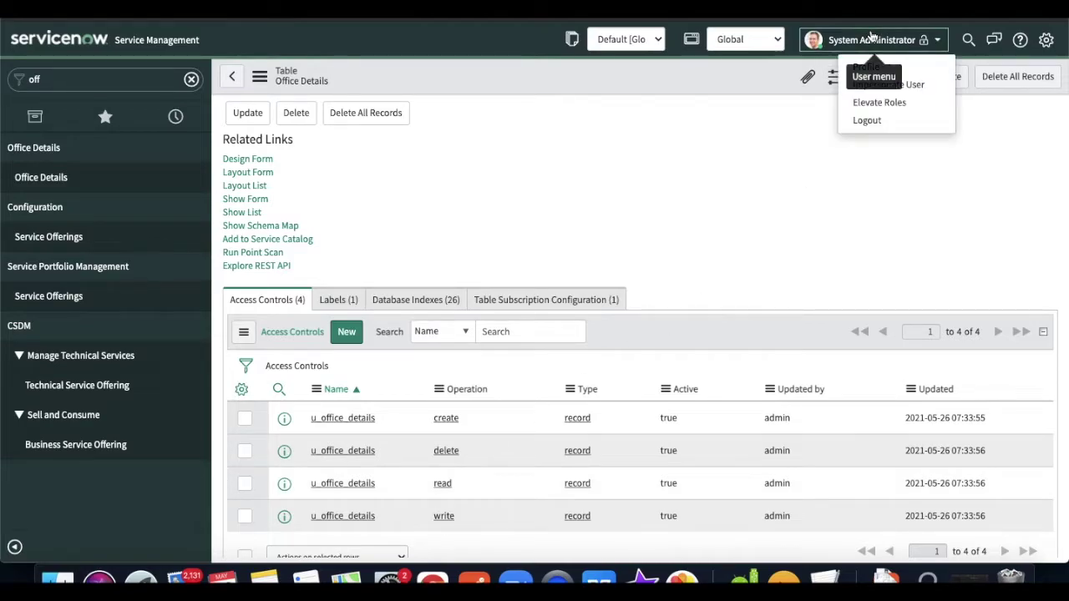
click(857, 84)
click(526, 92)
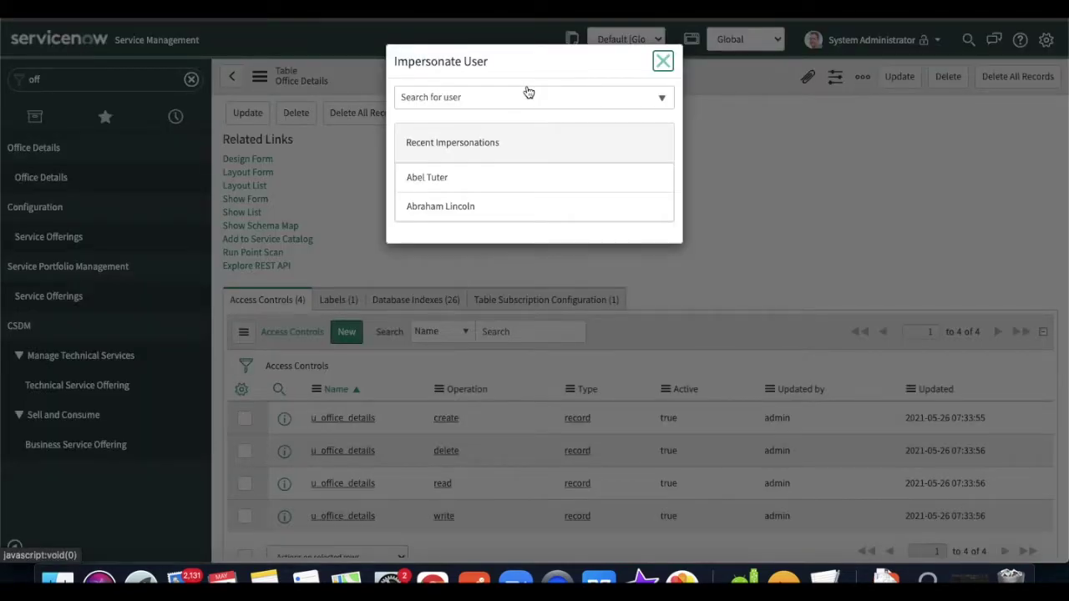
click(457, 177)
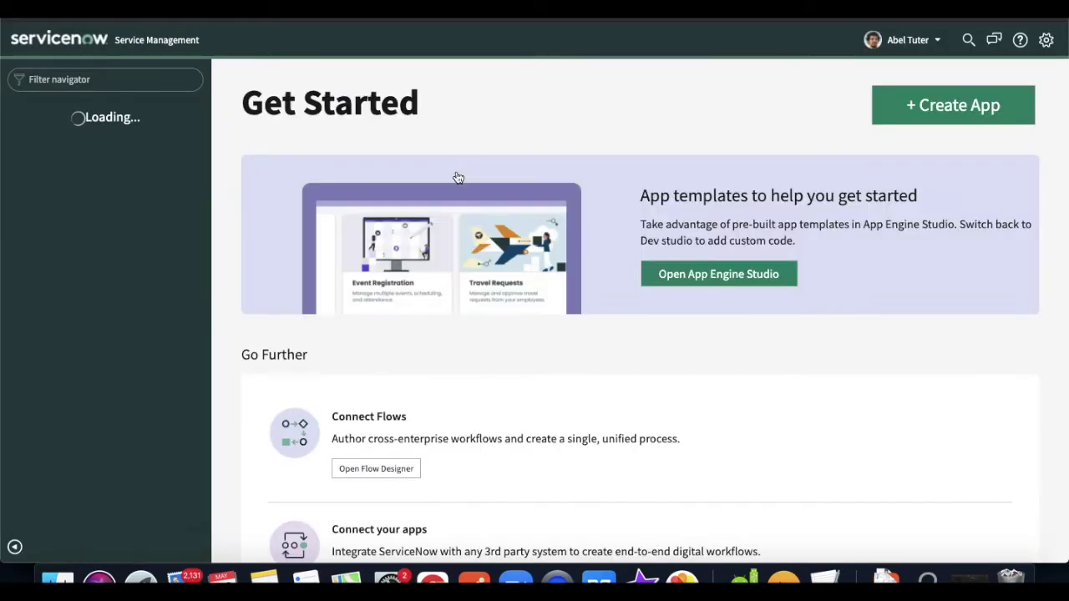
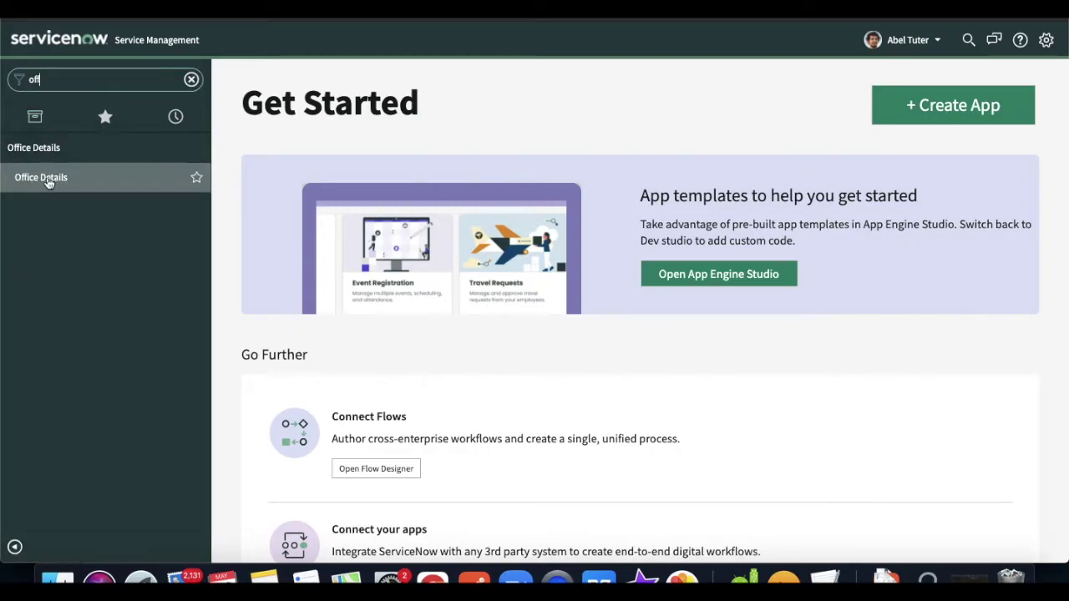
Step: Create and save an Office Details record named "Test" with the note "ok", and return to the Office Details list
click(321, 76)
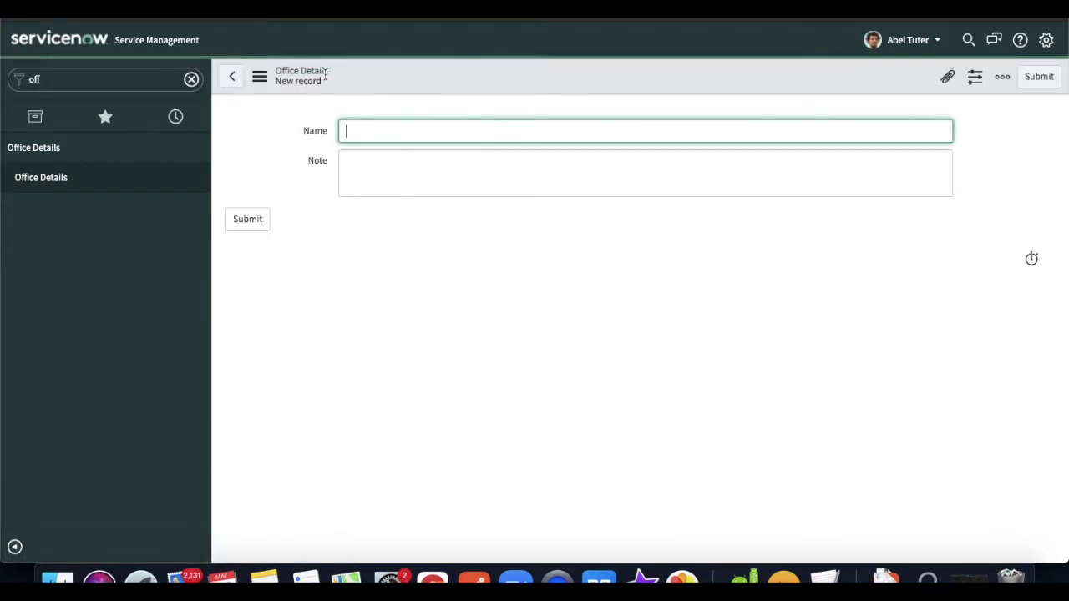
text(Test)
click(934, 179)
right_click(451, 70)
click(458, 79)
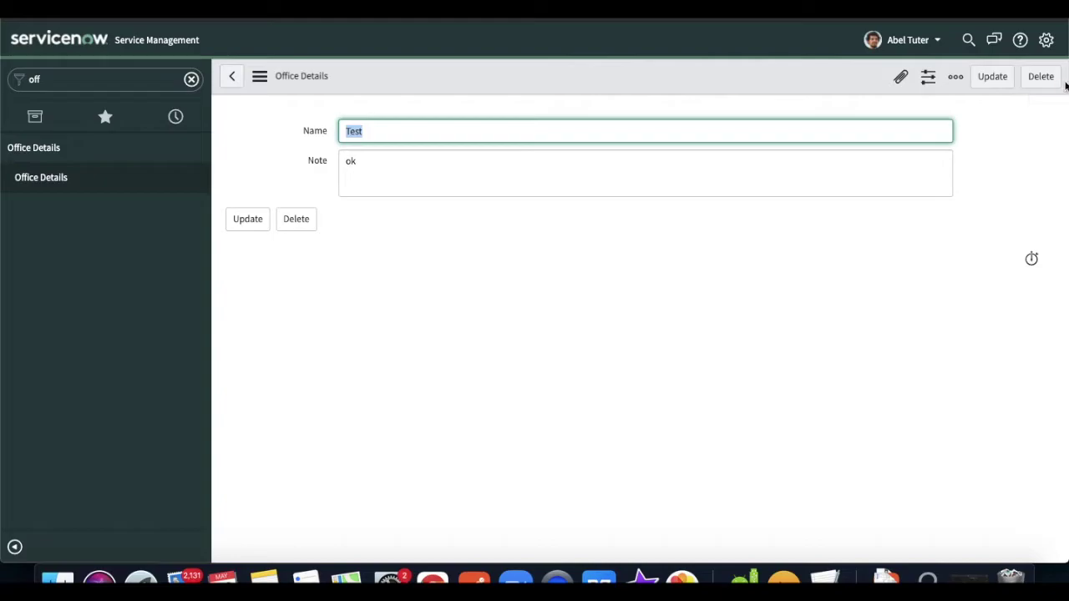
click(539, 169)
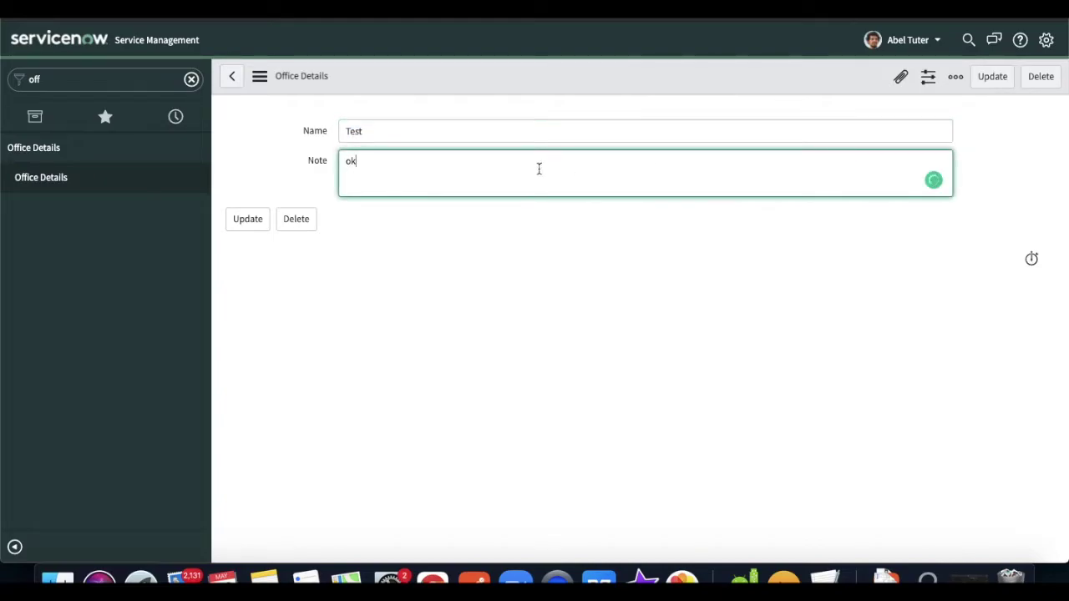
click(86, 183)
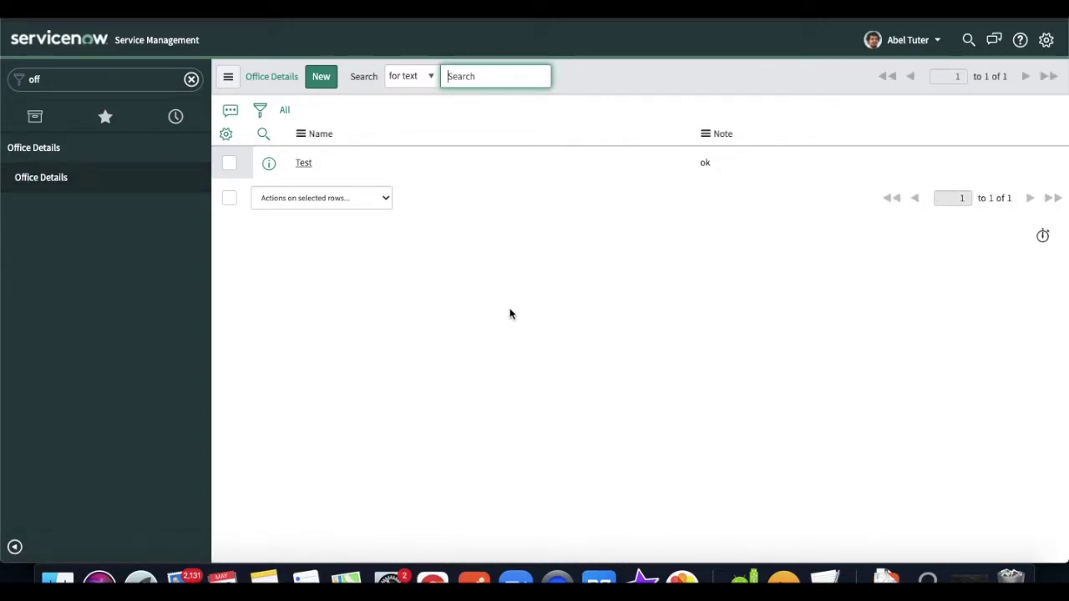
Step: Switch to TextEdit to review the planned roles for create, write, read and delete access, and minimize the notes
click(824, 576)
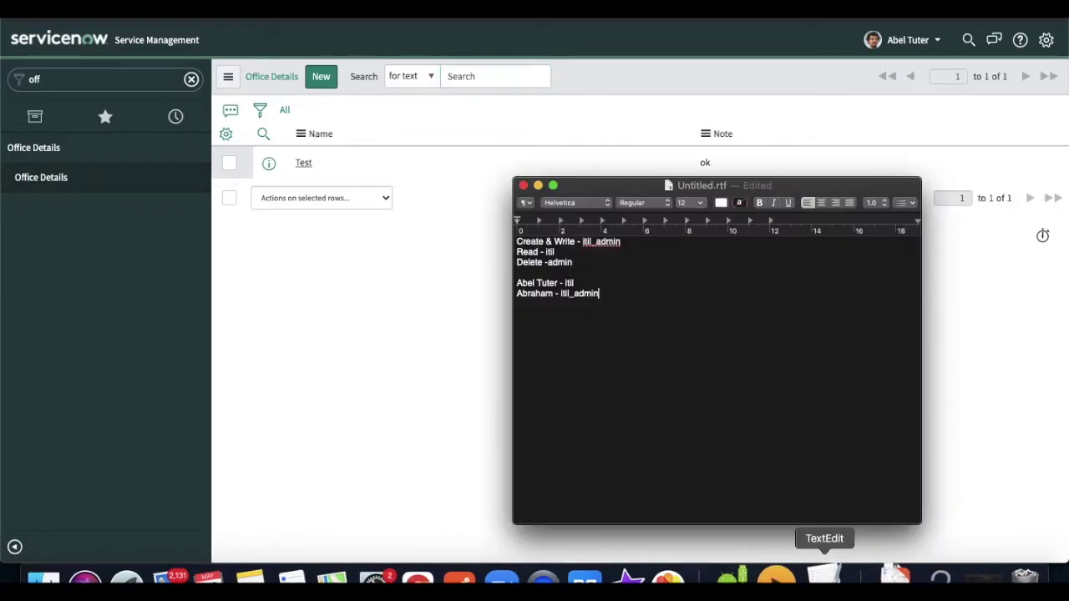
click(609, 243)
click(540, 252)
click(562, 263)
click(566, 284)
click(537, 185)
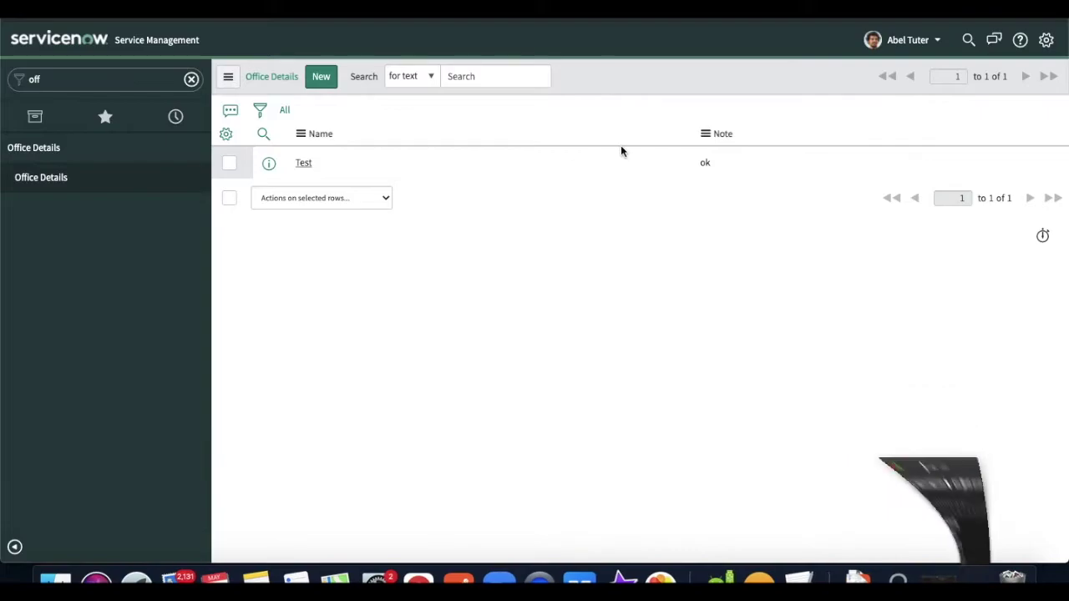
Step: End the impersonation and elevate the administrator session to the security_admin role
click(908, 44)
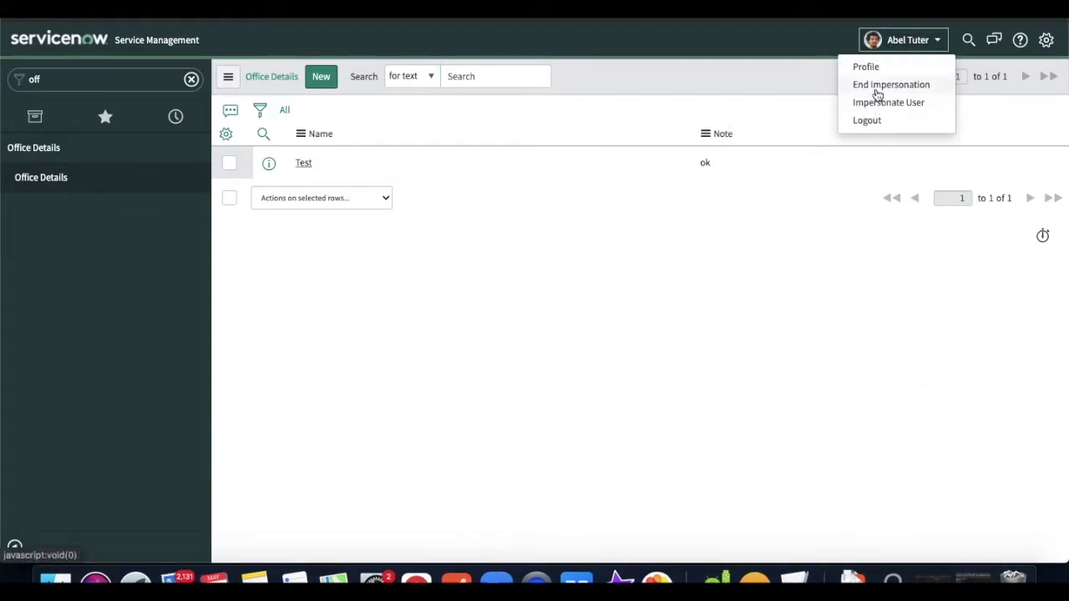
click(876, 87)
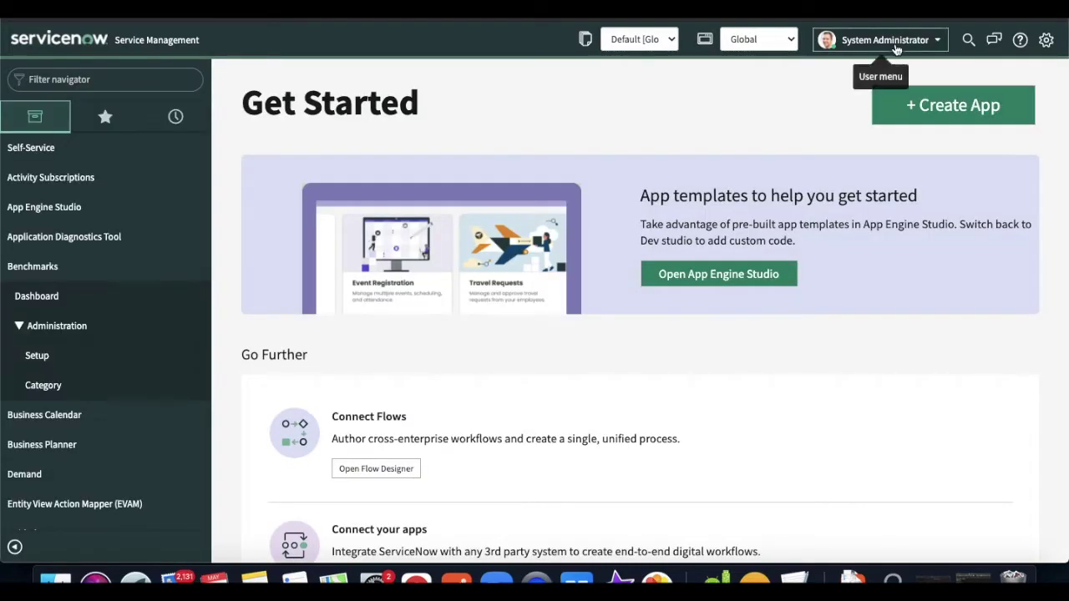
click(892, 42)
click(871, 103)
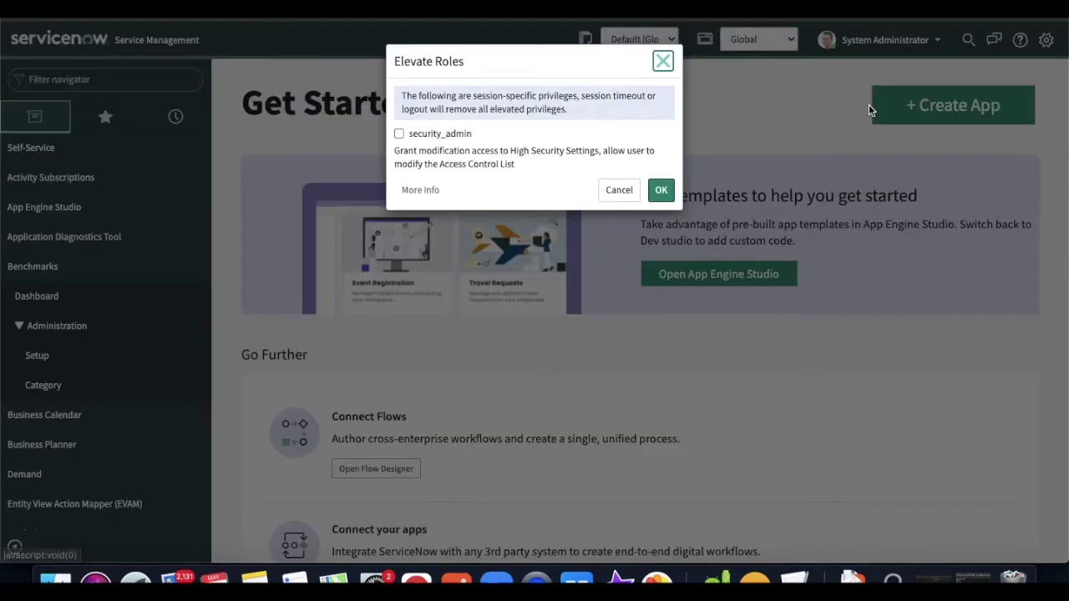
click(400, 135)
click(662, 192)
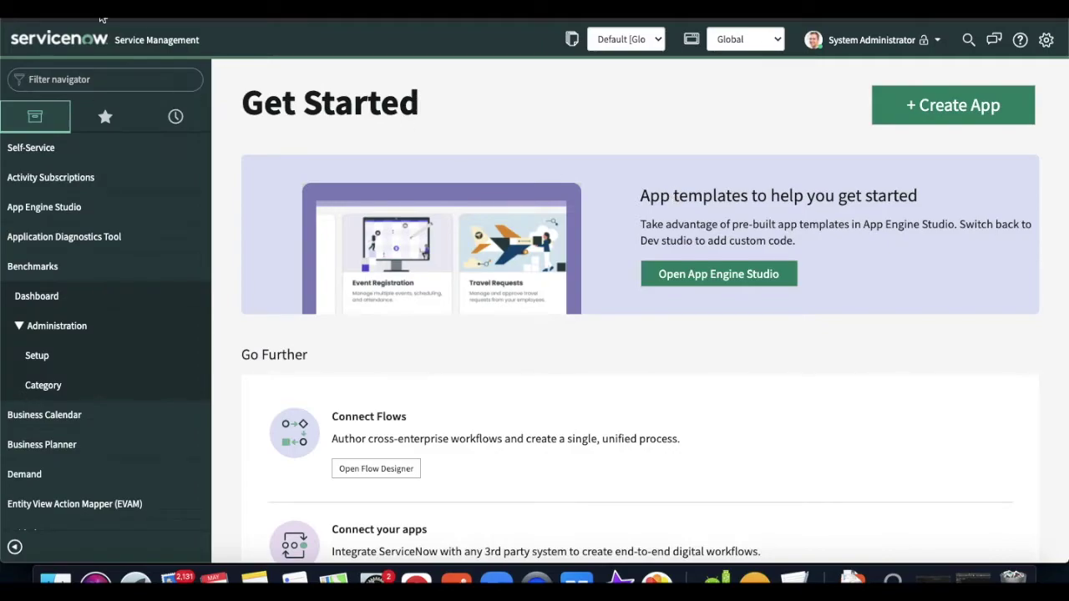
Step: Open the Access Control (ACL) list and filter it to names starting with "u_office"
click(102, 77)
text(acl)
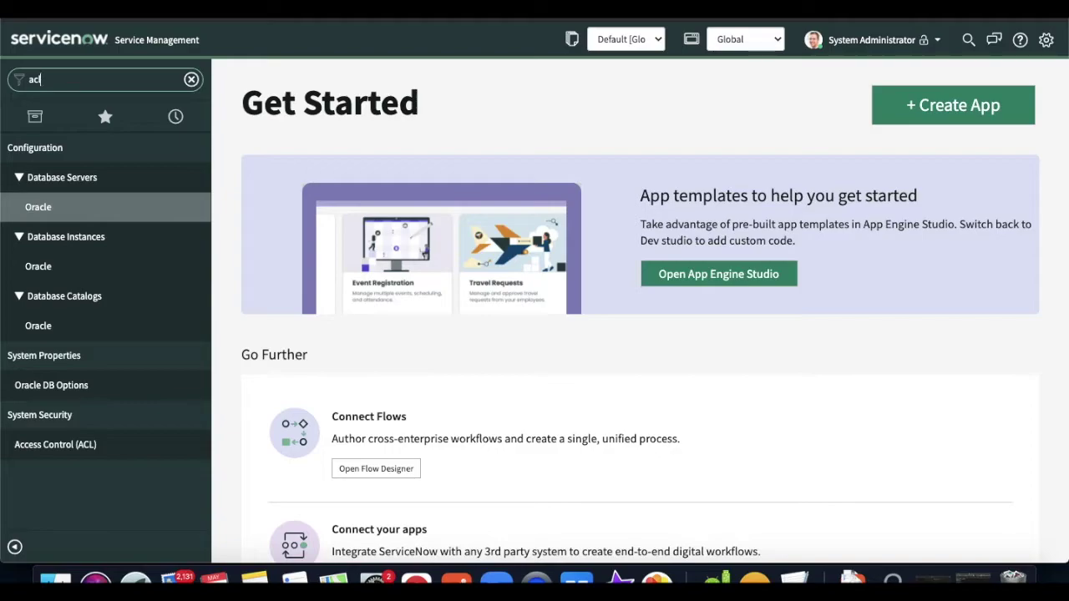
click(60, 455)
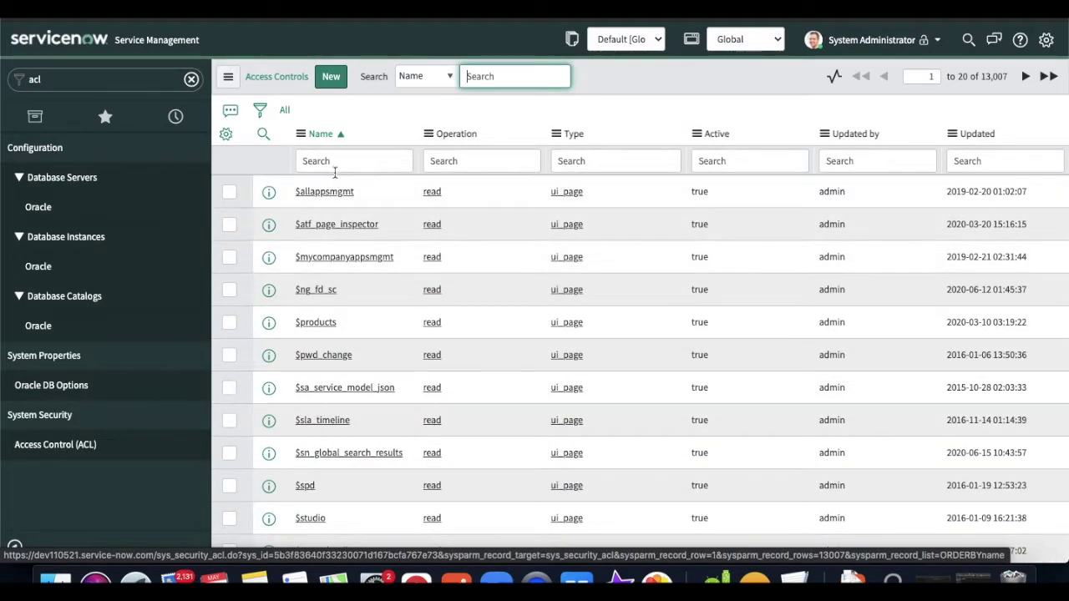
click(335, 170)
text(u_office)
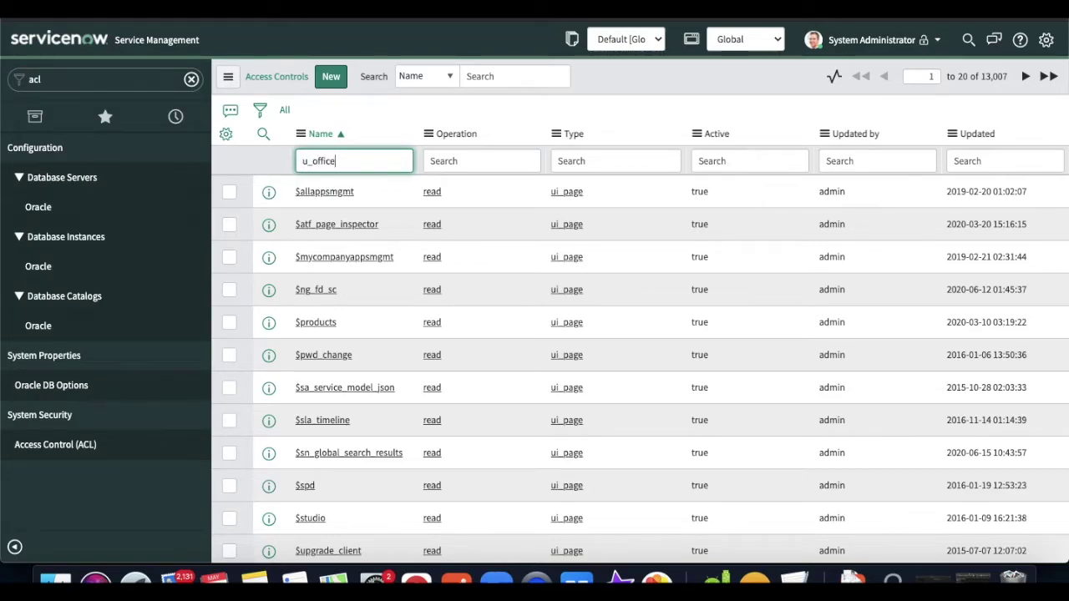
key(Return)
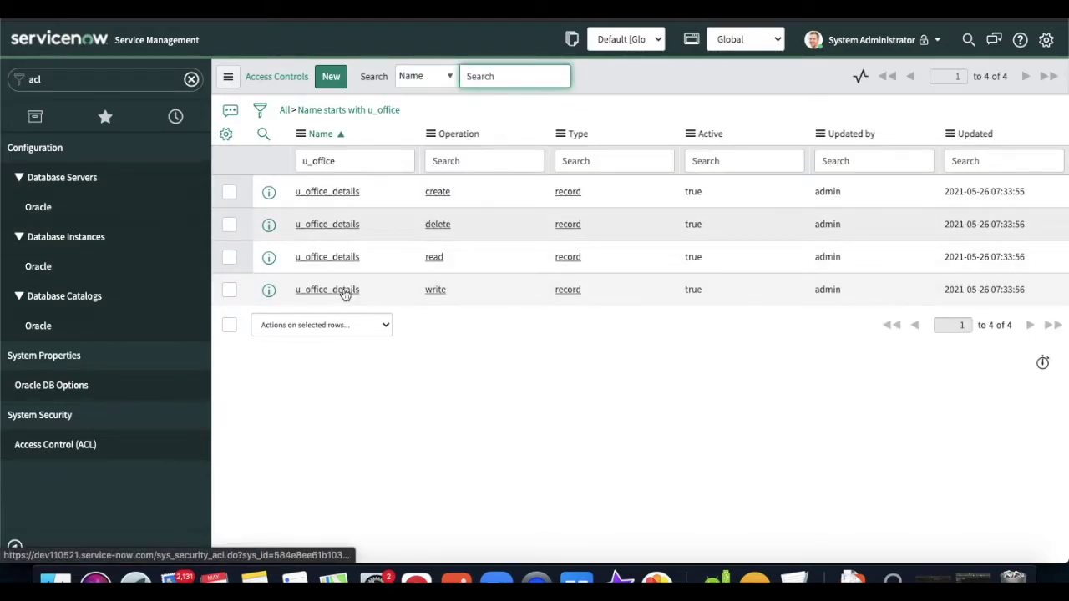
Step: Open the create access control of u_office_details and review the available operations, keeping create selected
click(341, 193)
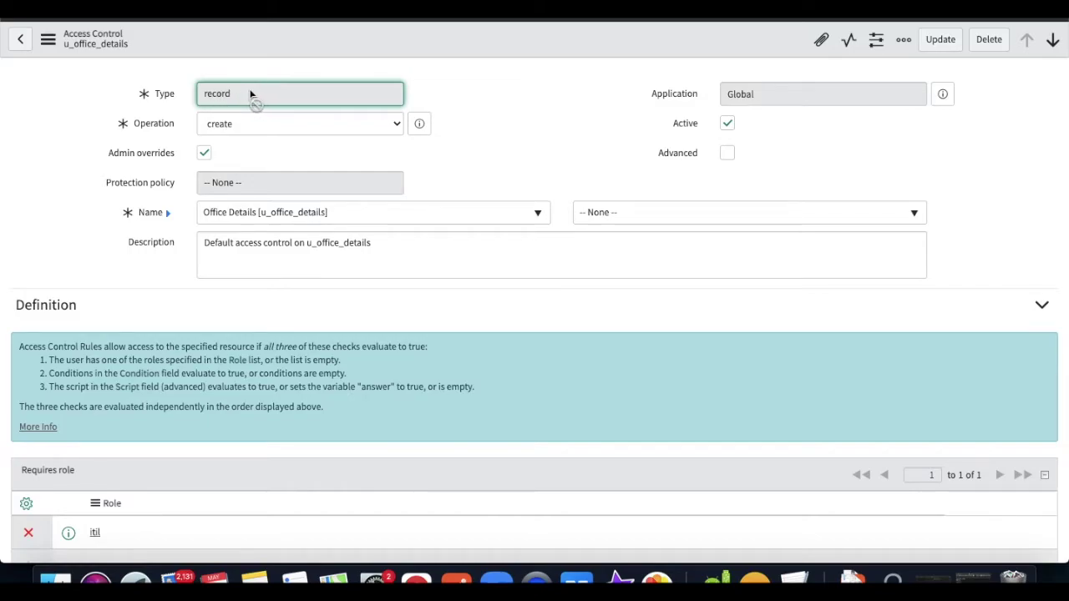
click(262, 125)
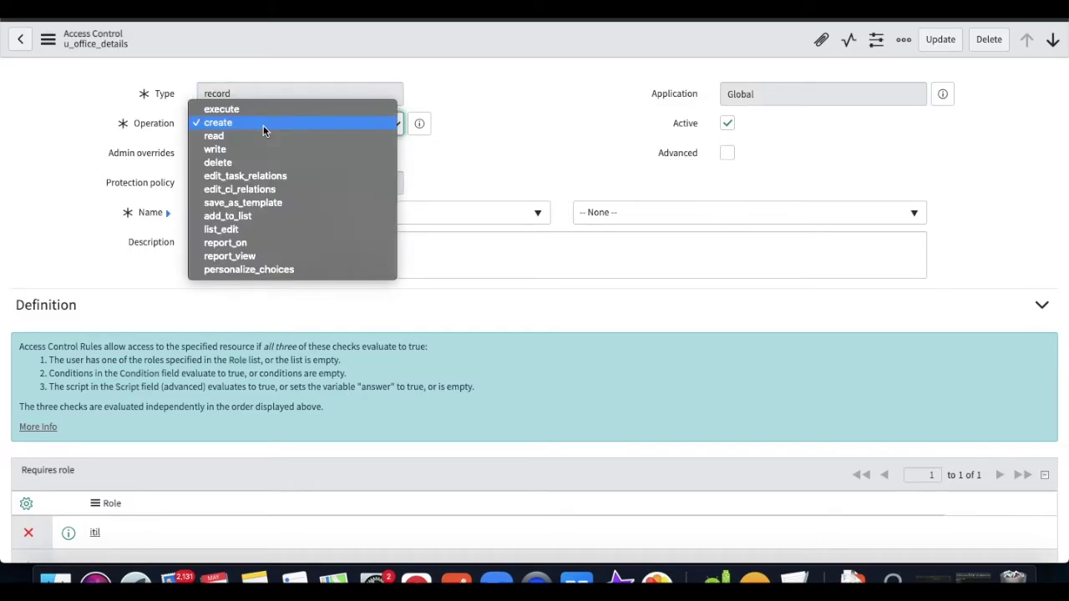
click(526, 171)
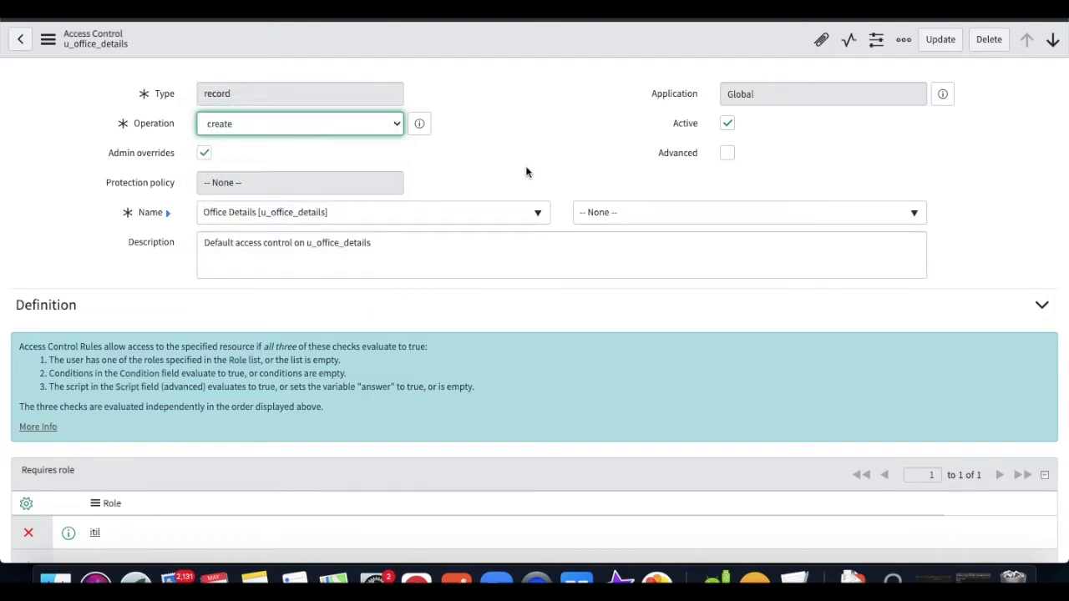
Step: Switch to TextEdit, add the line "CURD" to the role notes, and return to the access control
click(795, 578)
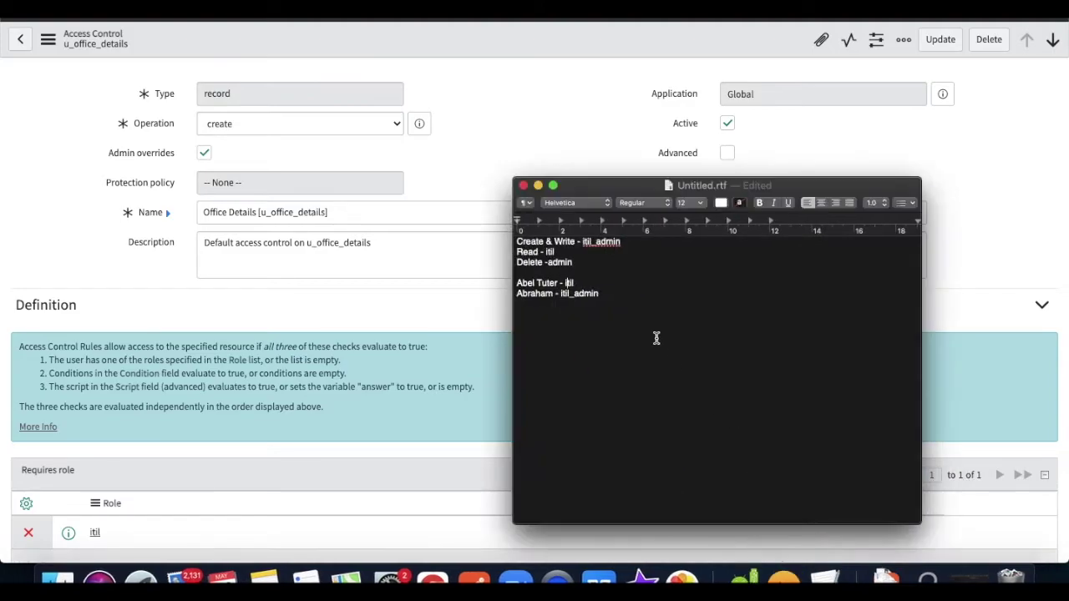
text(CU)
click(398, 171)
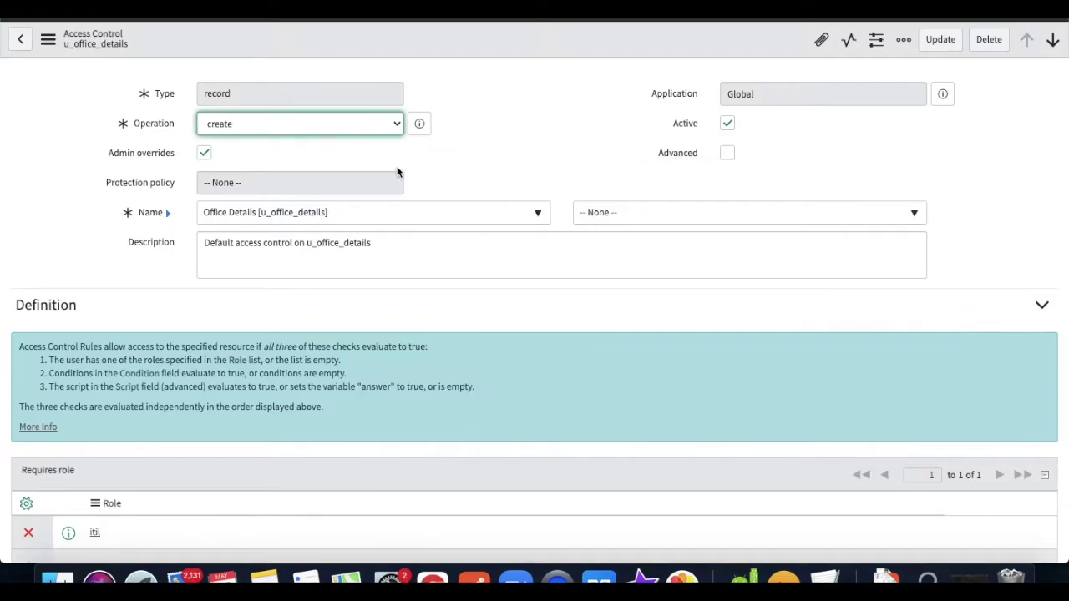
Step: Check the TextEdit notes and replace the required role itil with itil_admin on the create access control
scroll(255, 377, down, 3)
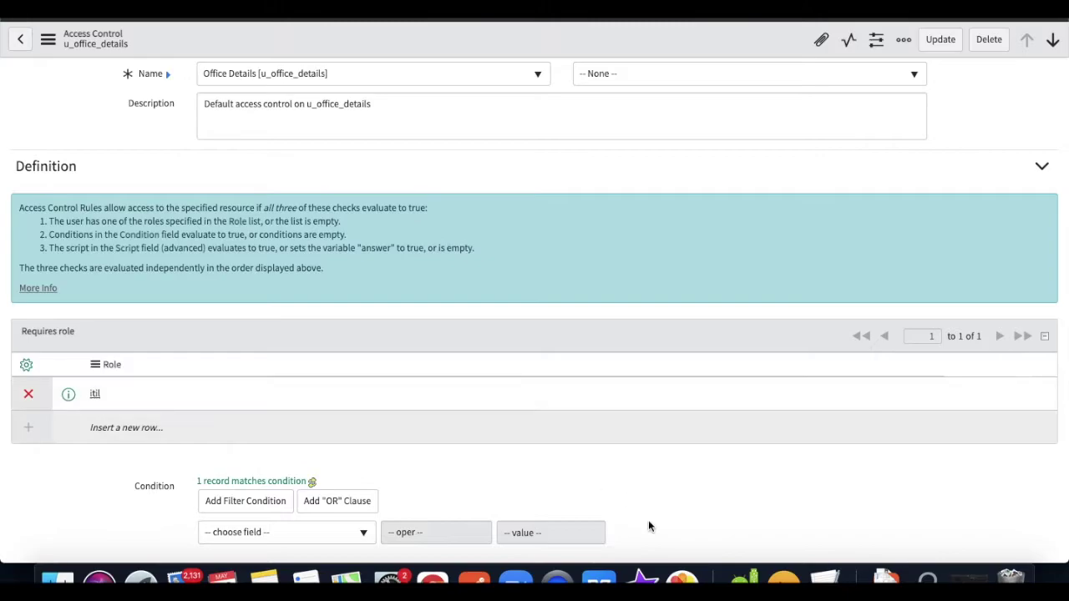
click(825, 578)
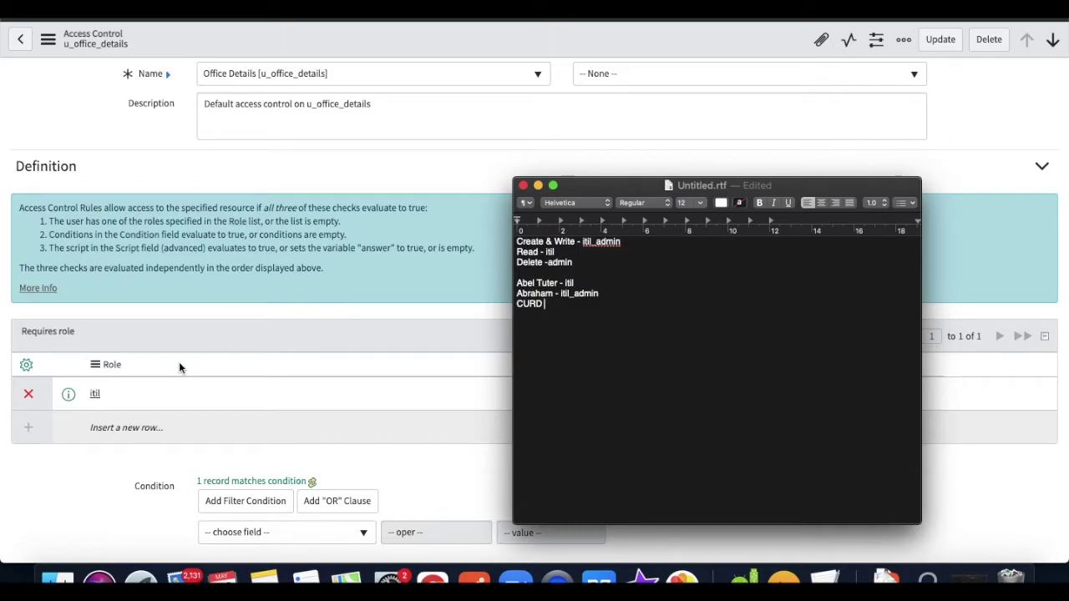
click(180, 303)
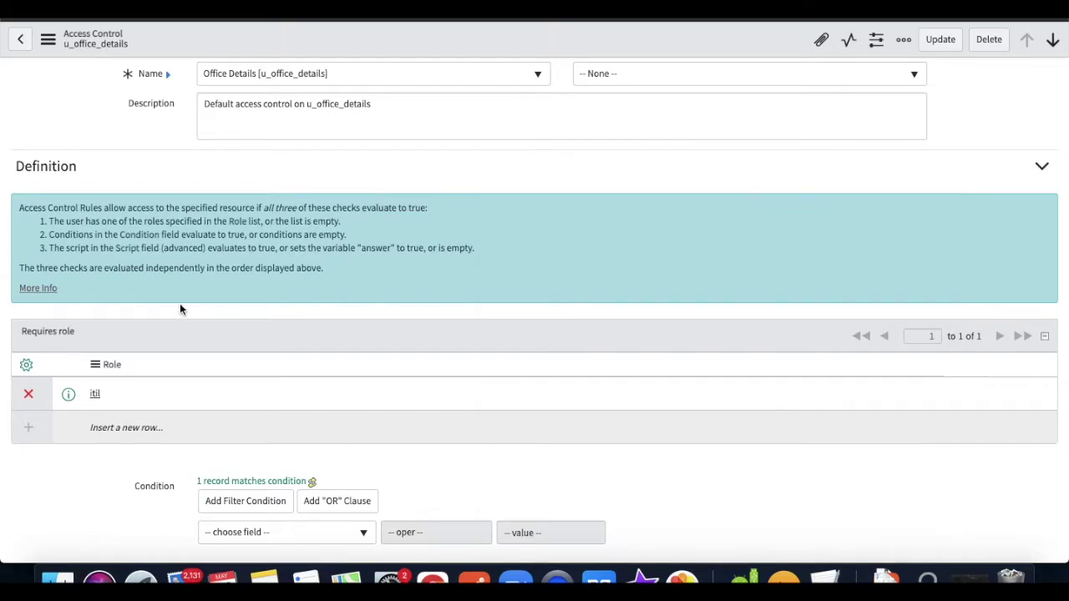
click(28, 397)
click(132, 427)
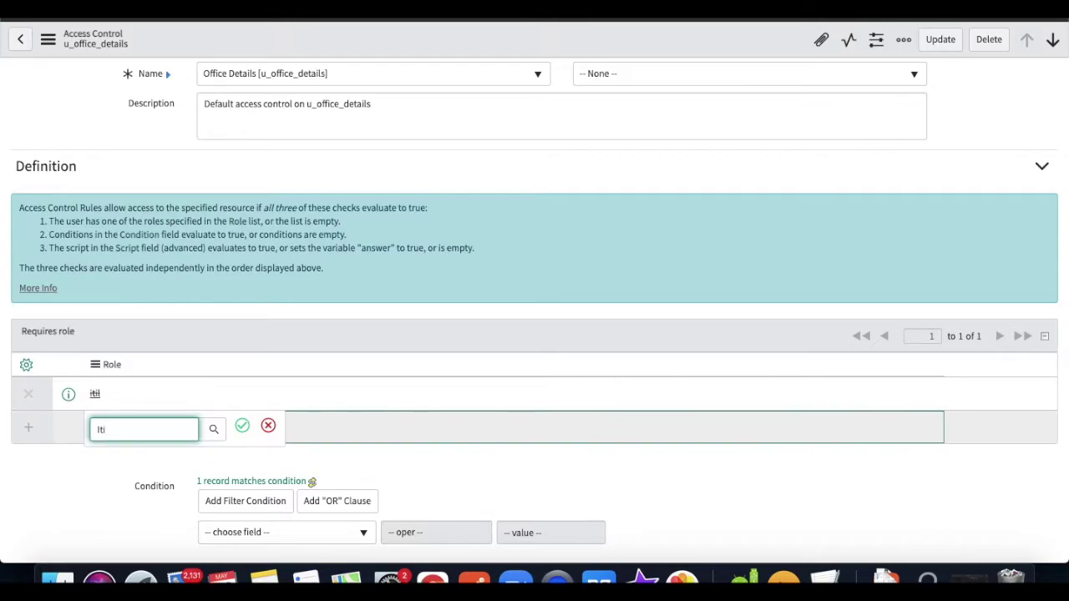
text(Iti)
click(109, 473)
click(242, 425)
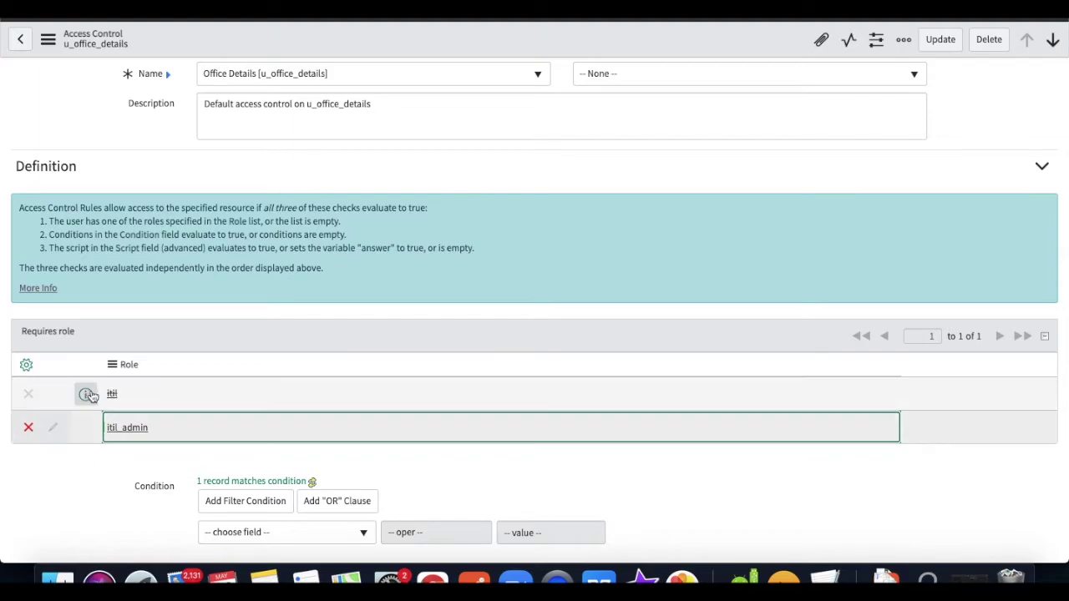
Step: Save the create access control, return to the access control list and reload it filtered to names starting with u_office
right_click(393, 42)
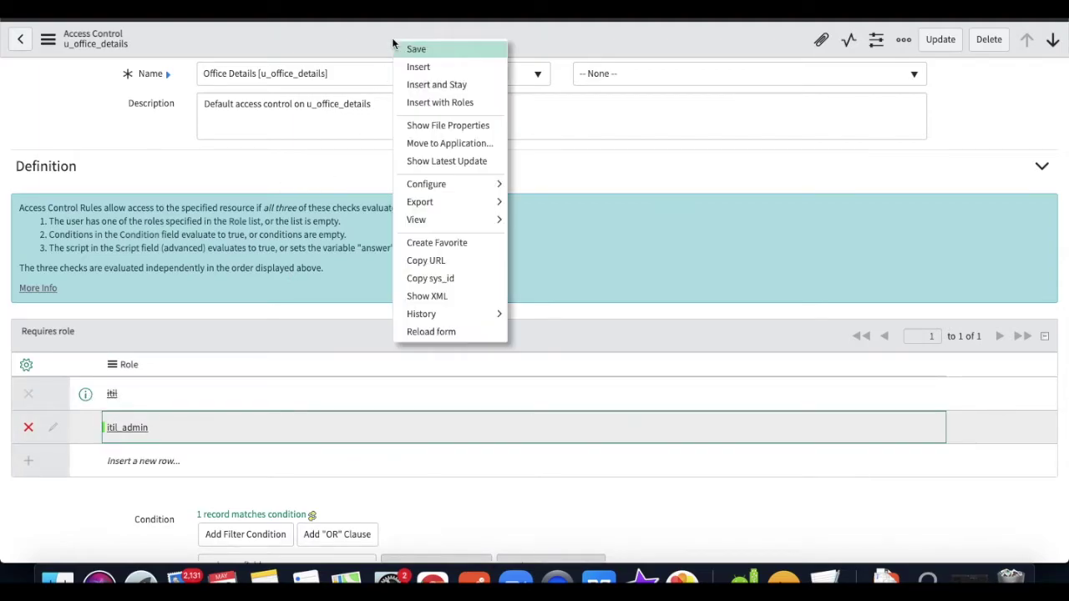
click(408, 49)
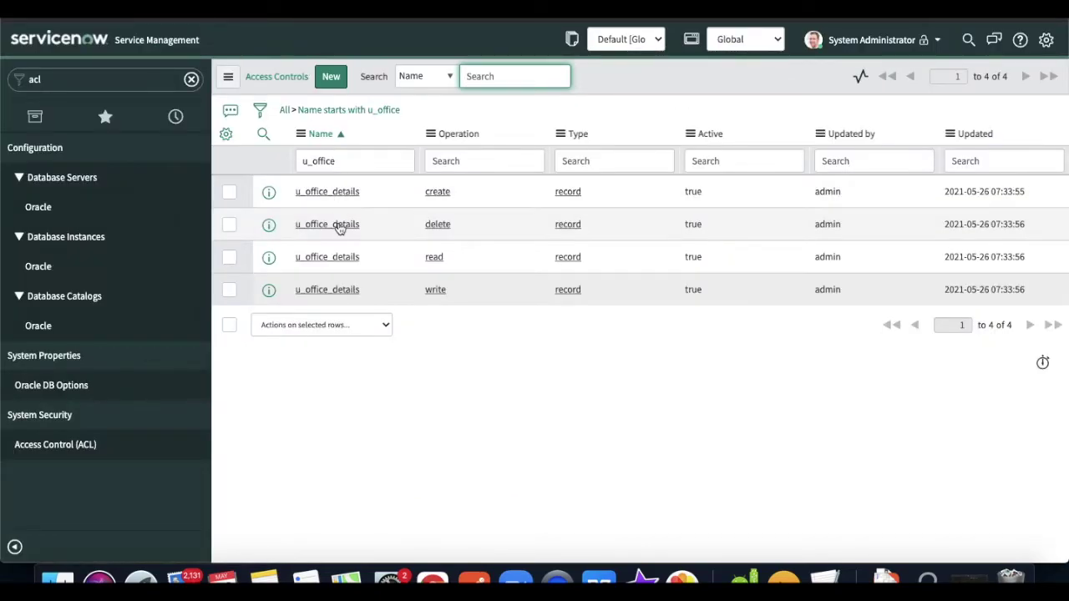
click(369, 113)
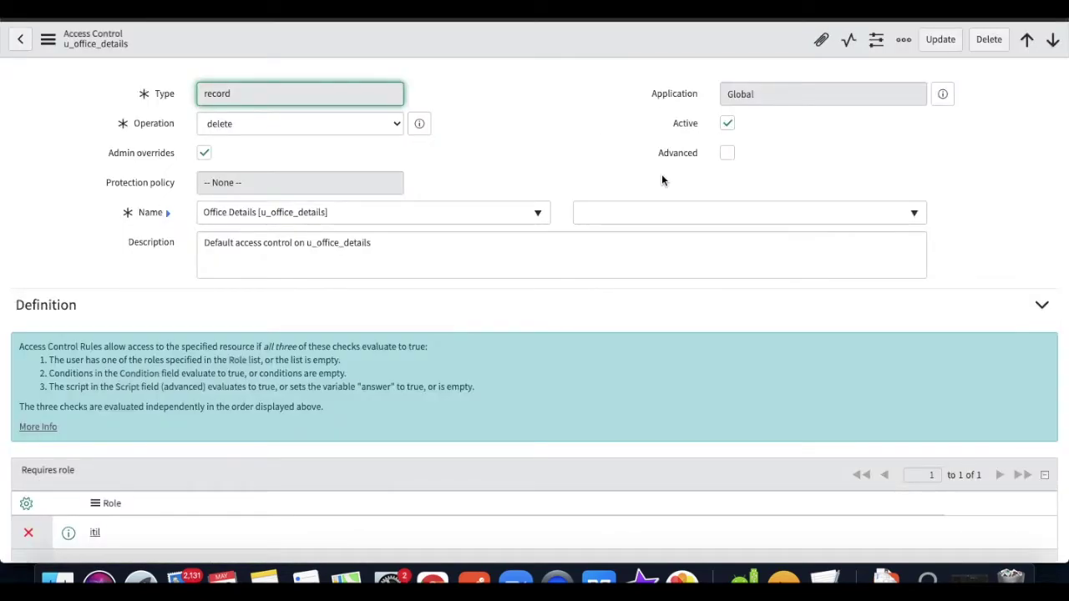
Step: On the delete access control of u_office_details, replace the required role itil with admin and save the record
scroll(662, 180, down, 3)
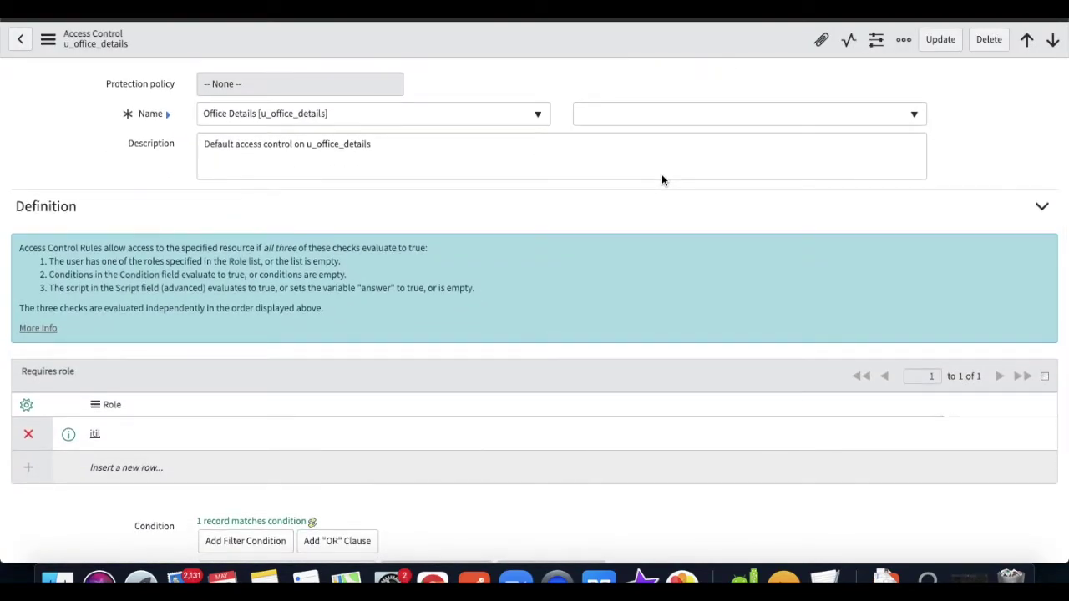
scroll(662, 175, up, 3)
scroll(660, 177, down, 3)
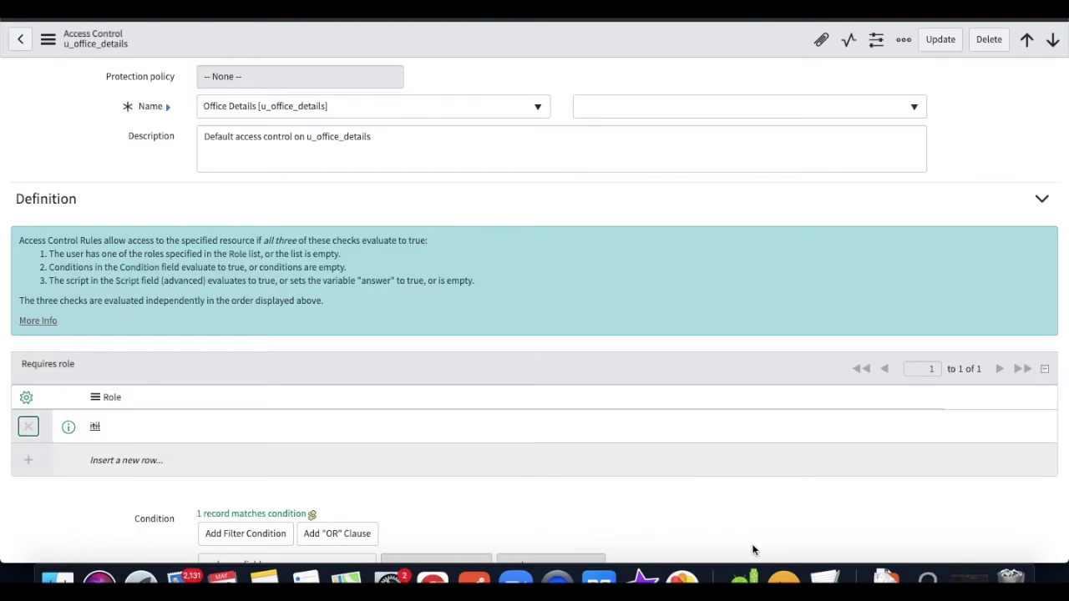
click(825, 576)
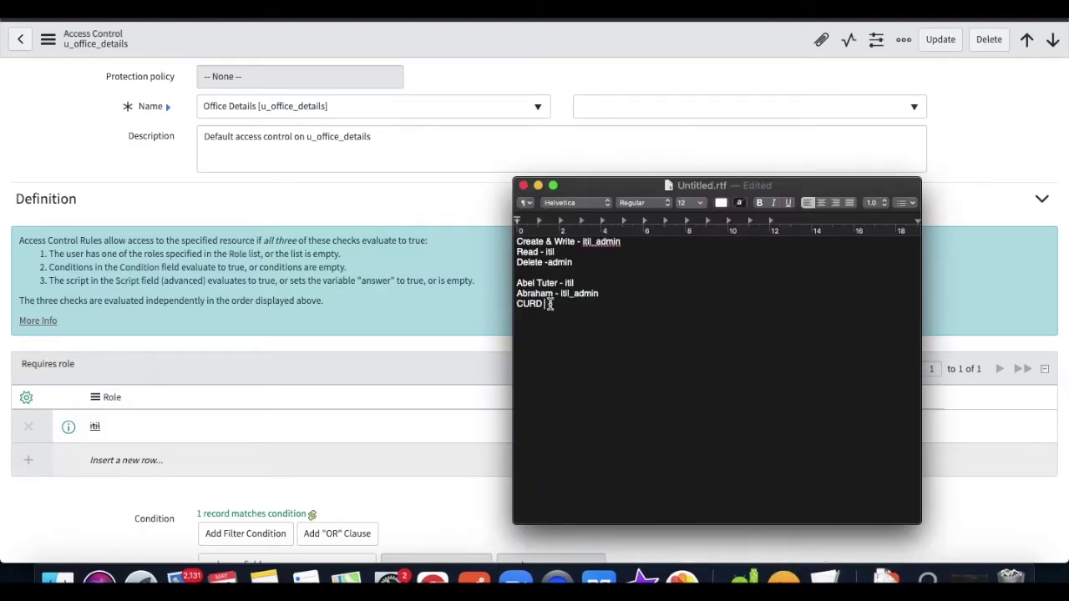
click(117, 461)
text(admin)
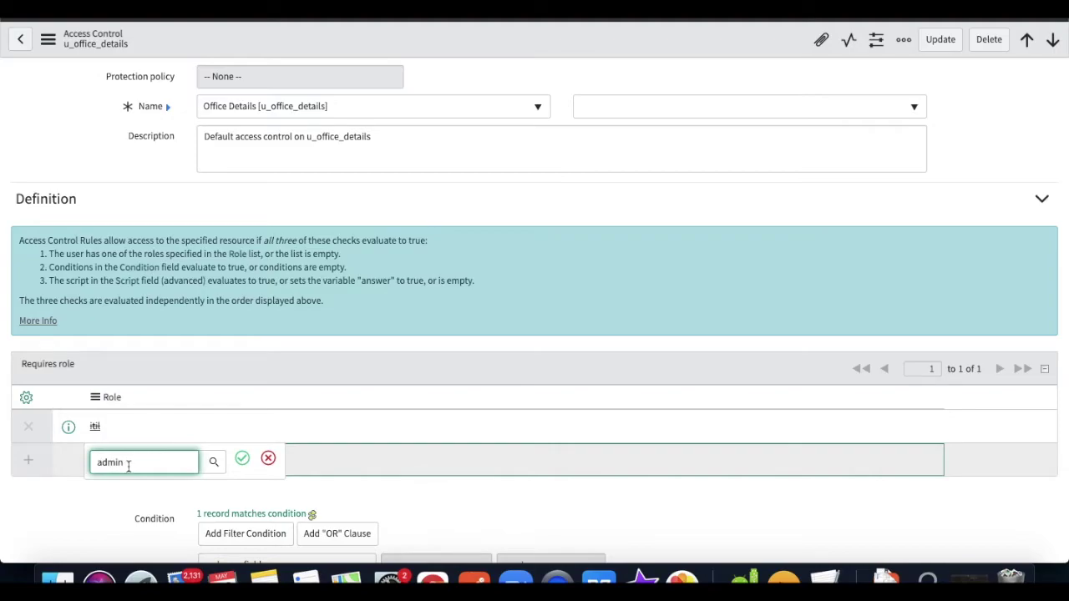
click(125, 494)
click(242, 458)
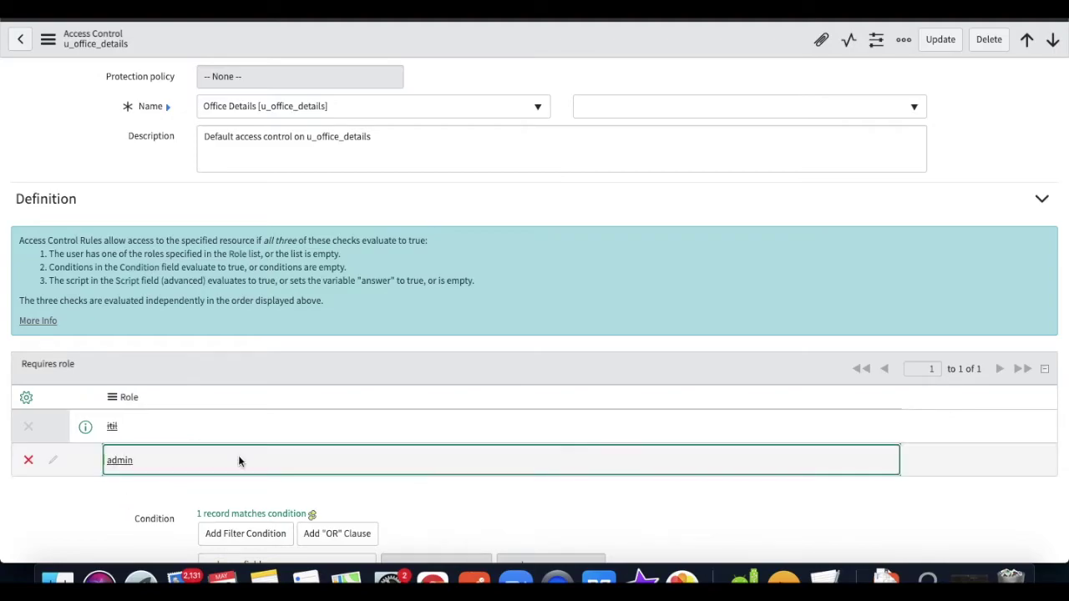
right_click(390, 39)
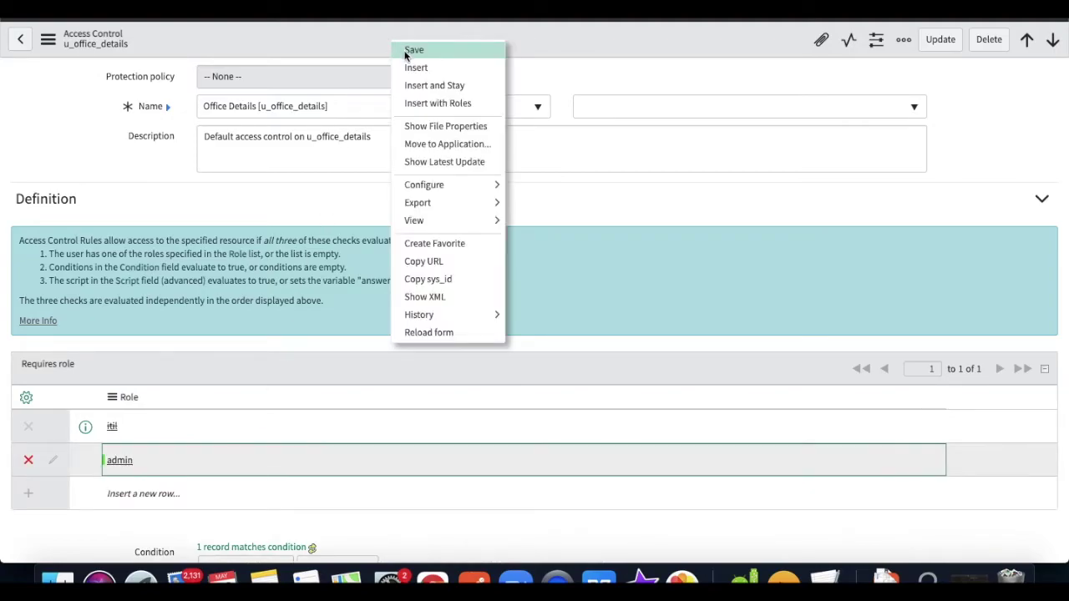
click(406, 51)
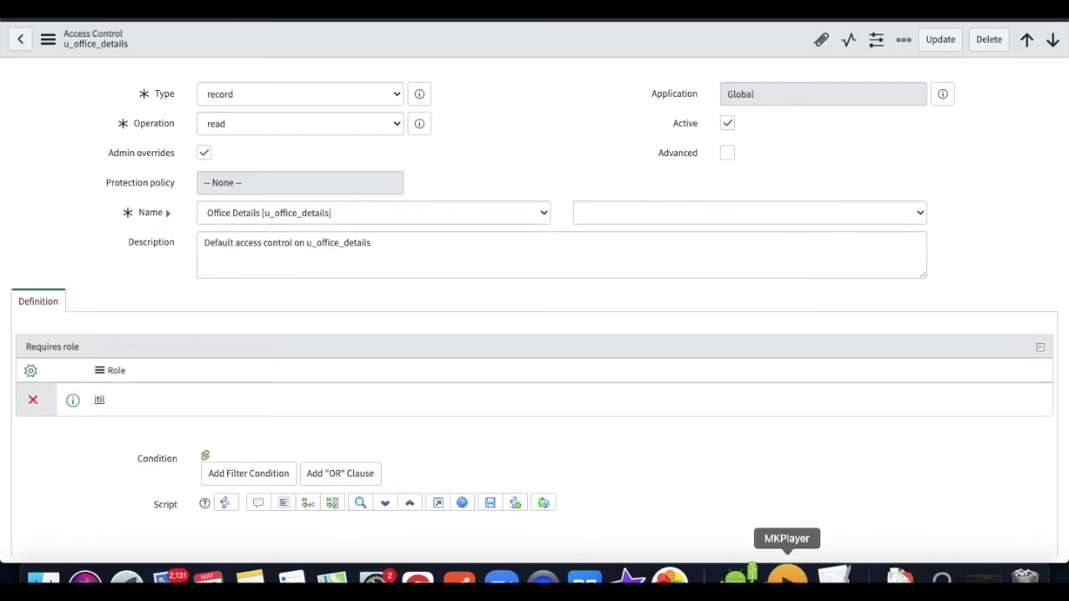
Step: Check the TextEdit notes, add the role itil_admin alongside itil on the read access control, and save it
click(825, 578)
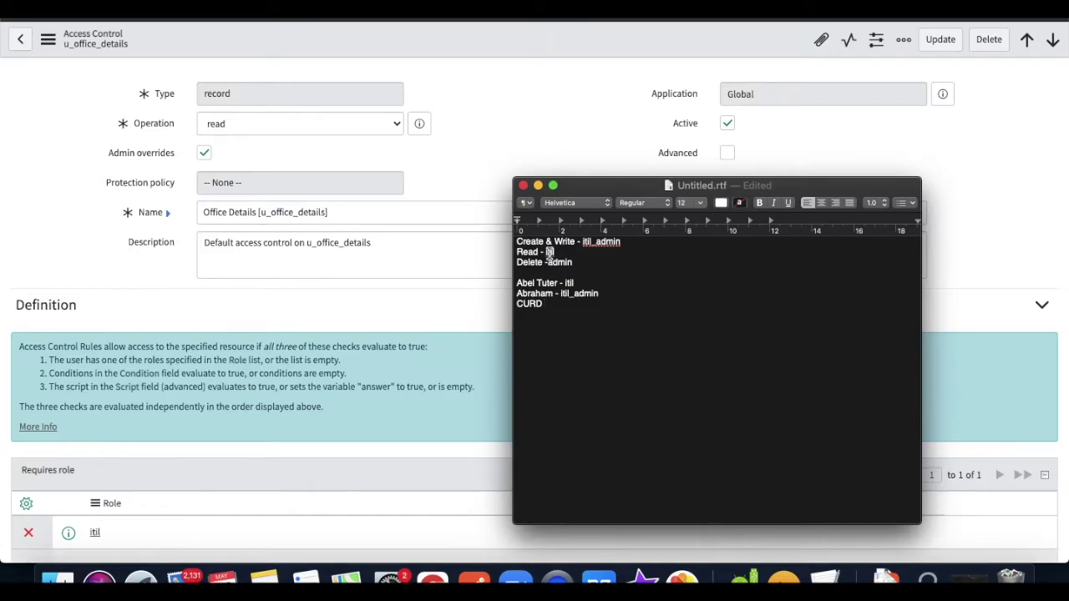
click(566, 253)
scroll(286, 295, down, 3)
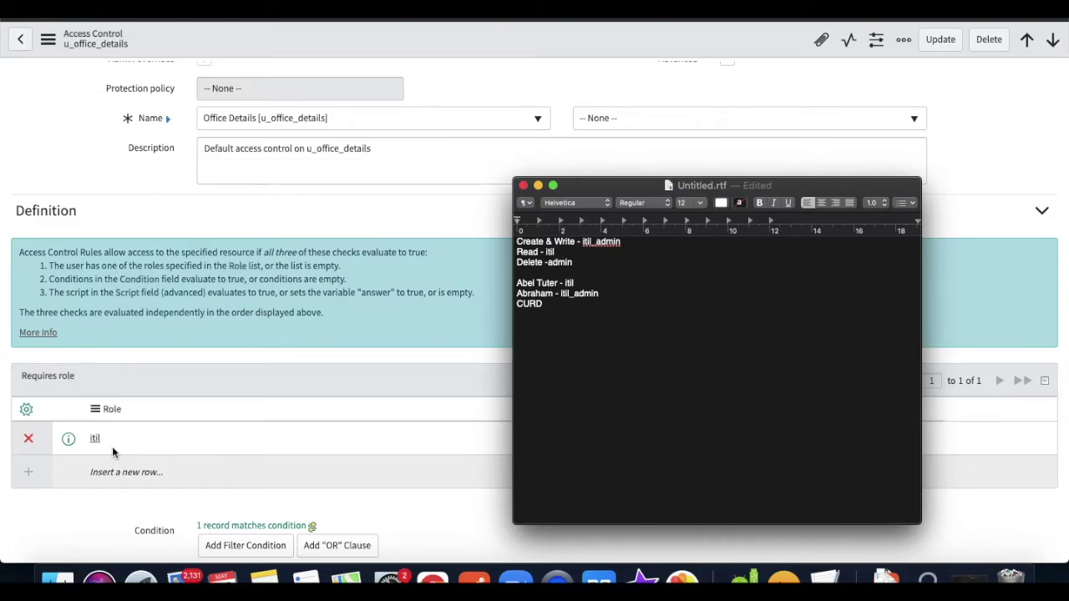
click(113, 471)
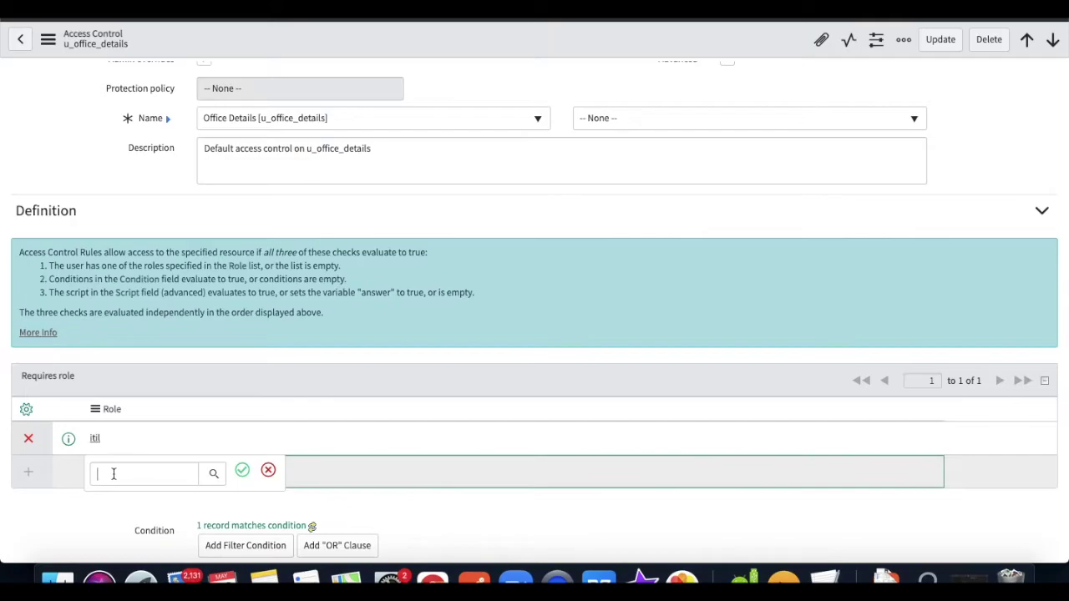
text(iti)
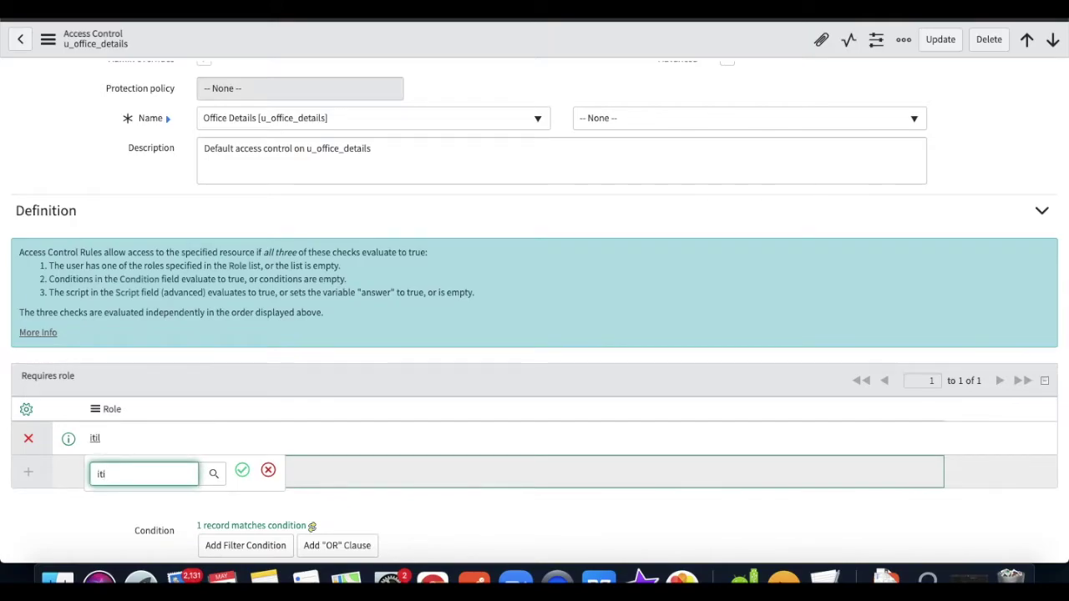
text(l)
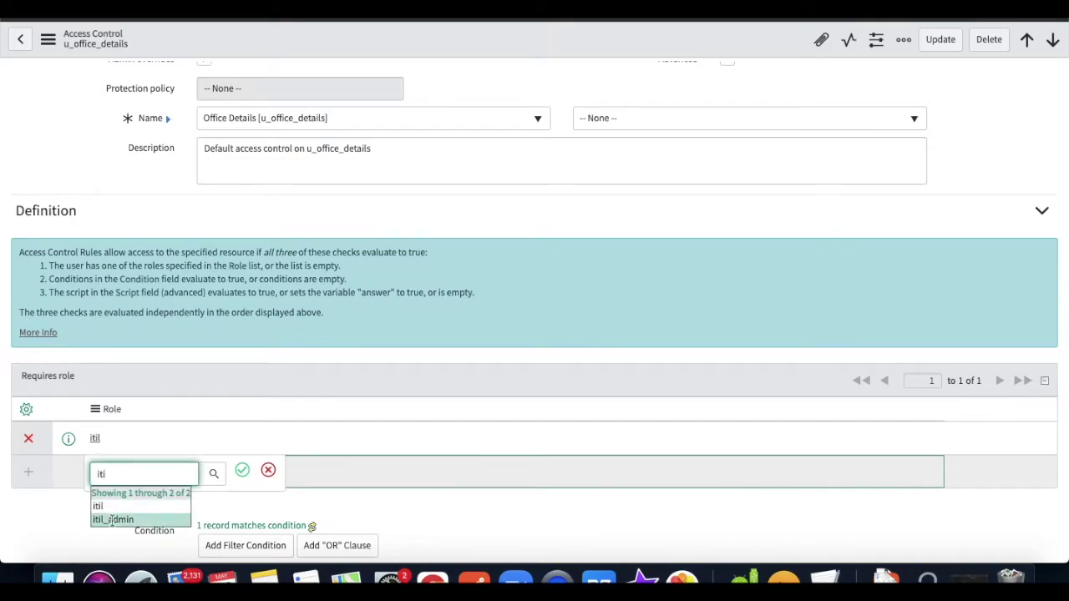
click(113, 519)
click(242, 470)
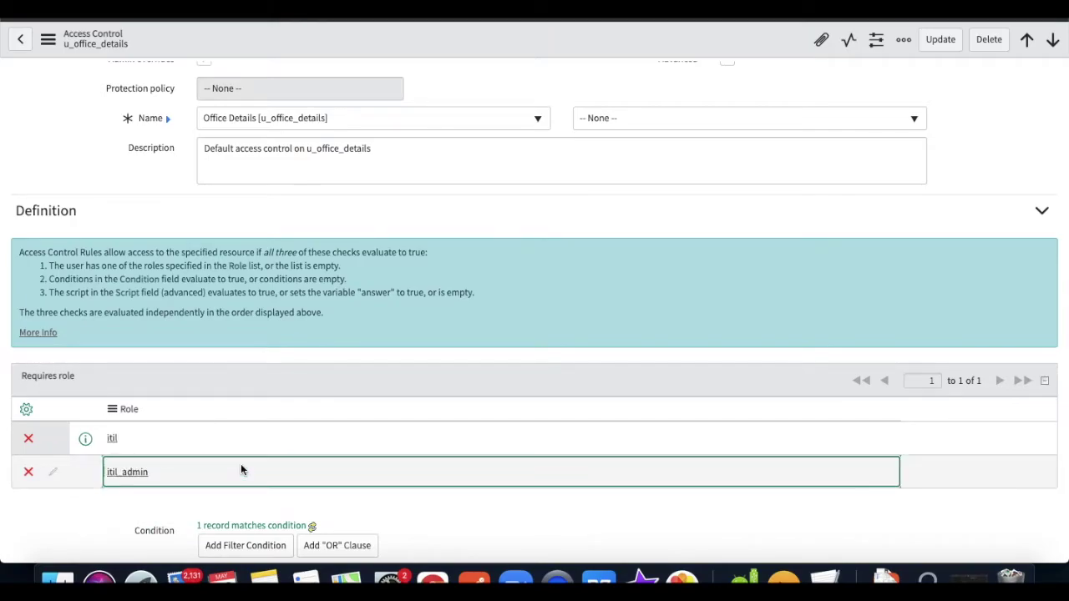
right_click(408, 43)
click(416, 49)
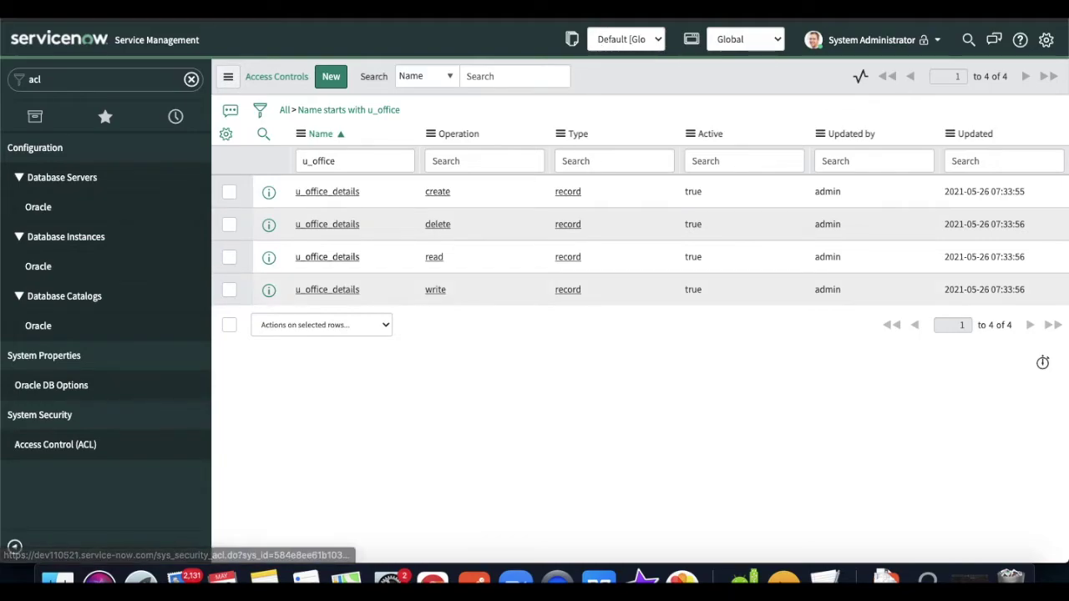
Step: Open the write access control of u_office_details and check its planned role in the TextEdit notes
click(346, 289)
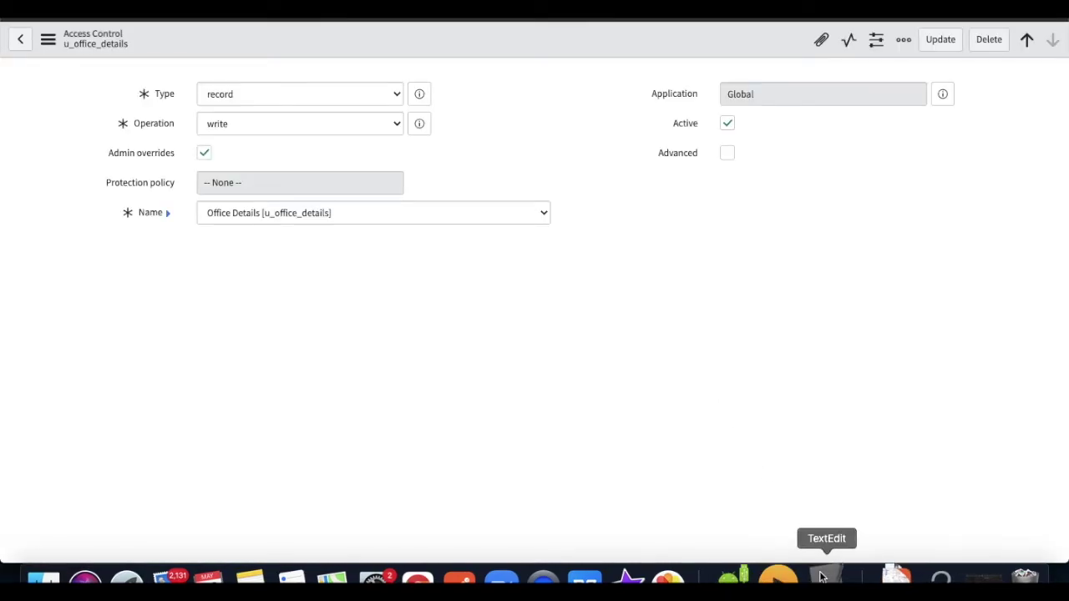
click(824, 578)
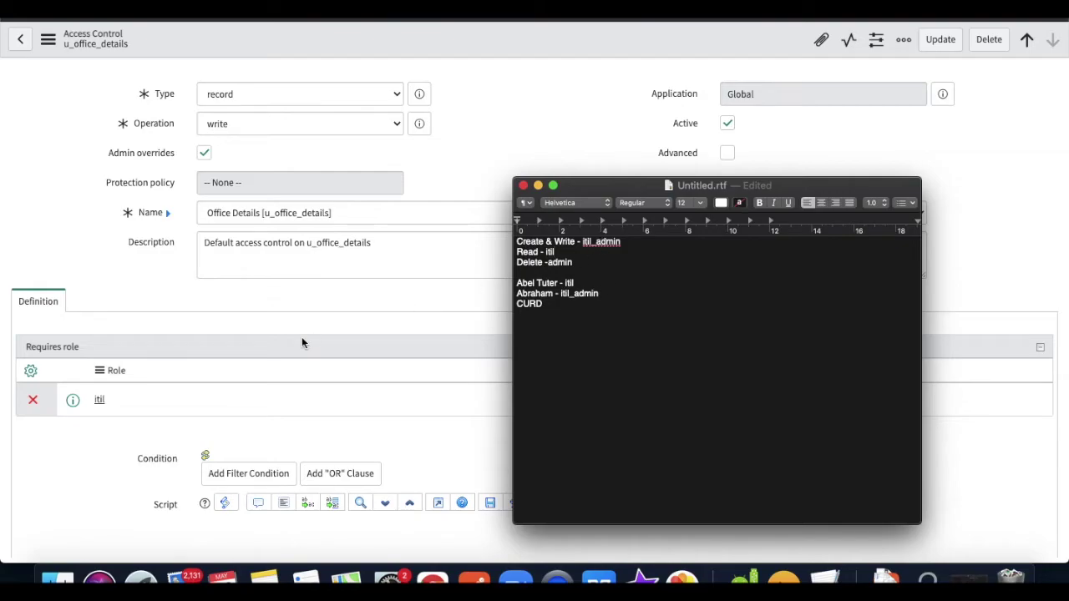
scroll(302, 336, down, 2)
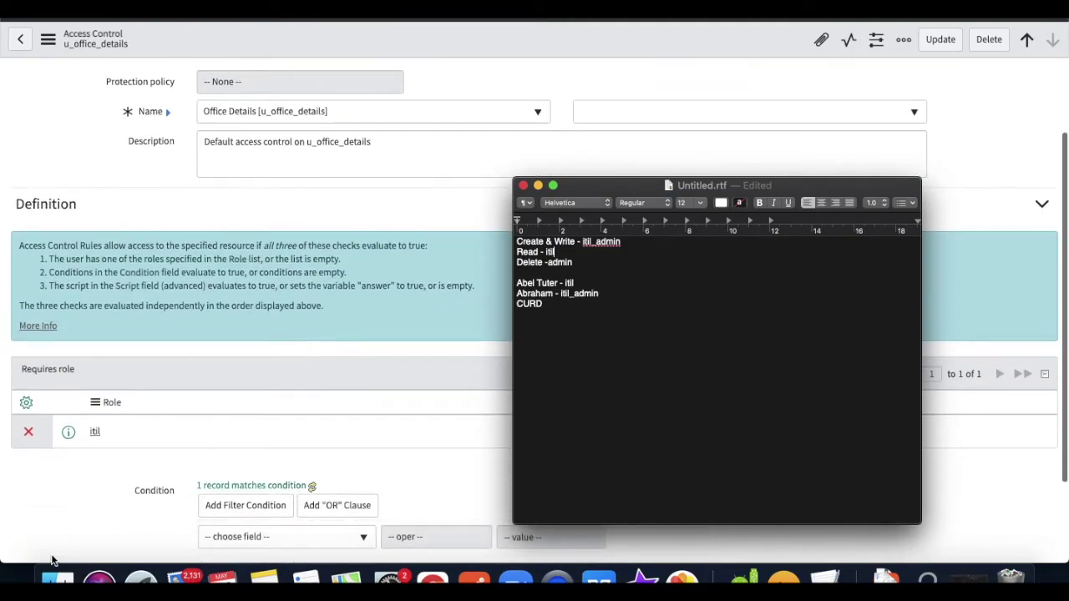
click(52, 560)
Step: Replace the required role itil with itil_admin on the write access control and save the record
click(28, 432)
double_click(124, 466)
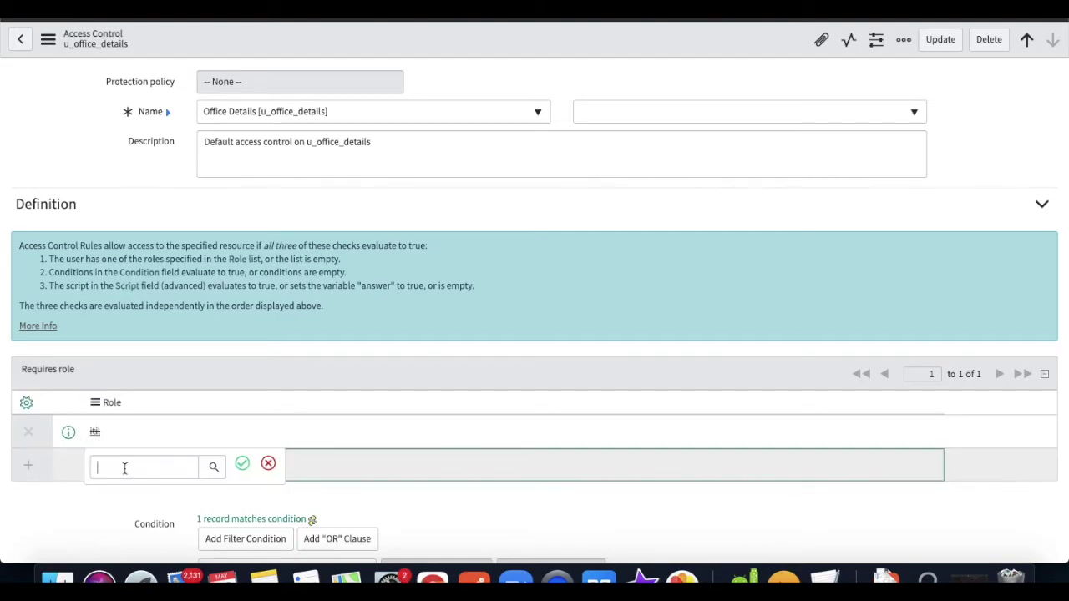
text(iti)
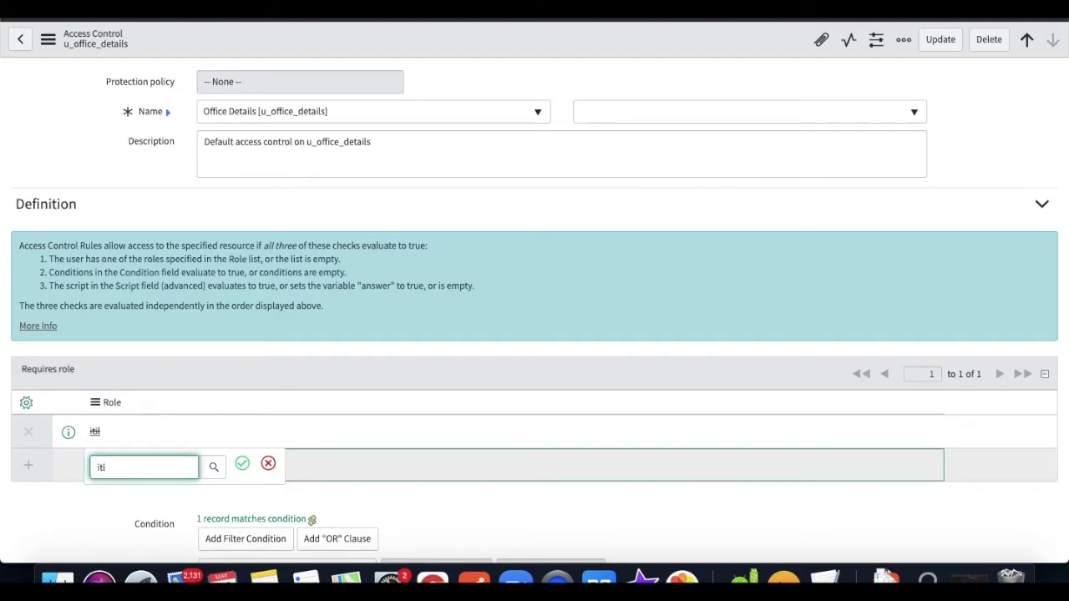
text(l)
click(109, 512)
click(241, 463)
right_click(386, 51)
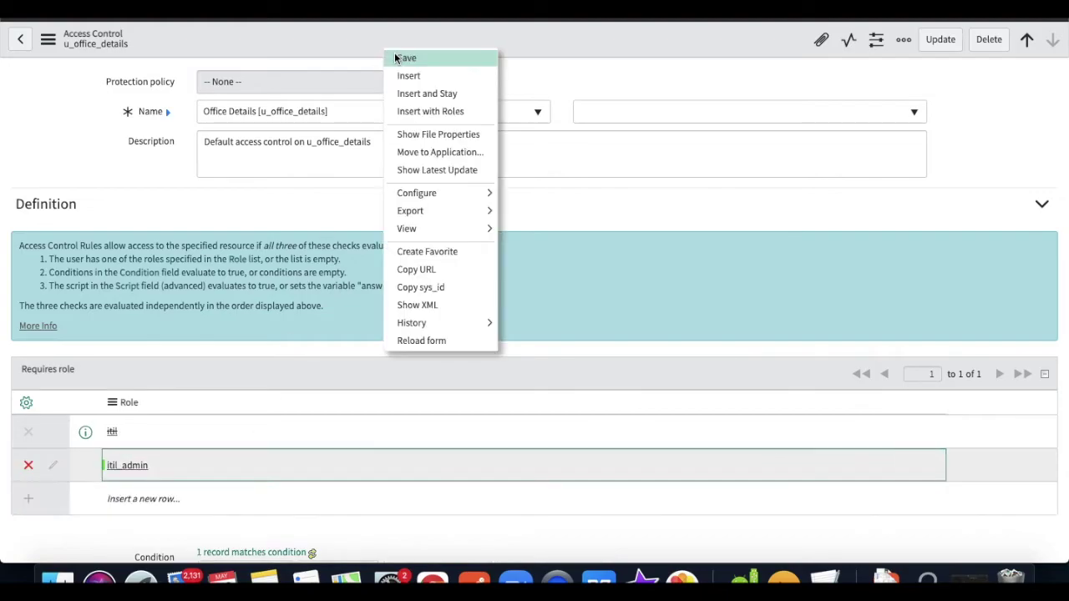
click(395, 58)
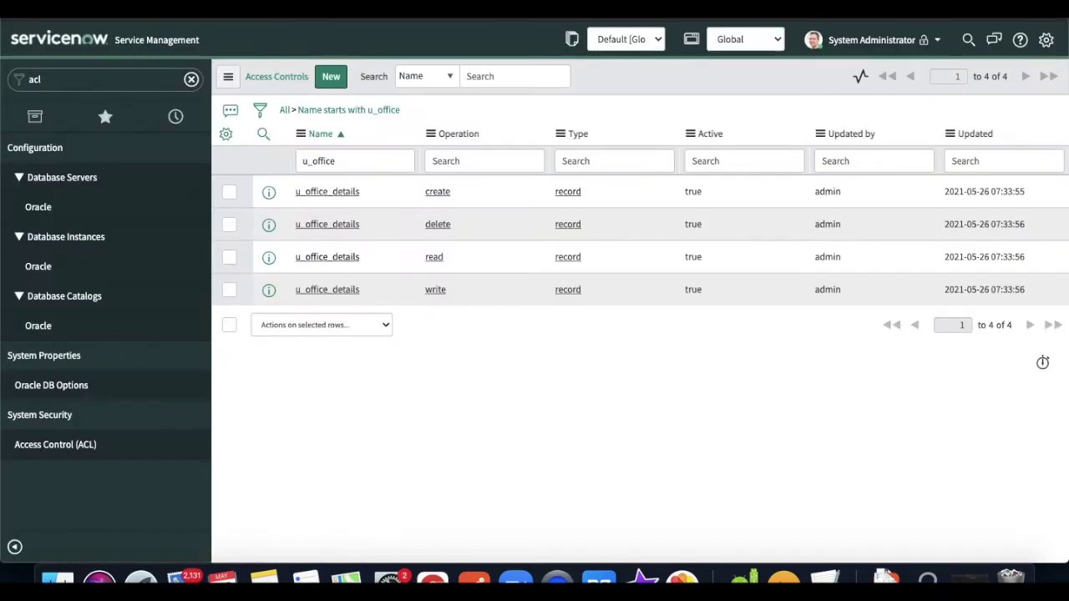
Step: Reload the filtered access control list and copy the name u_office_details from the create row
click(370, 112)
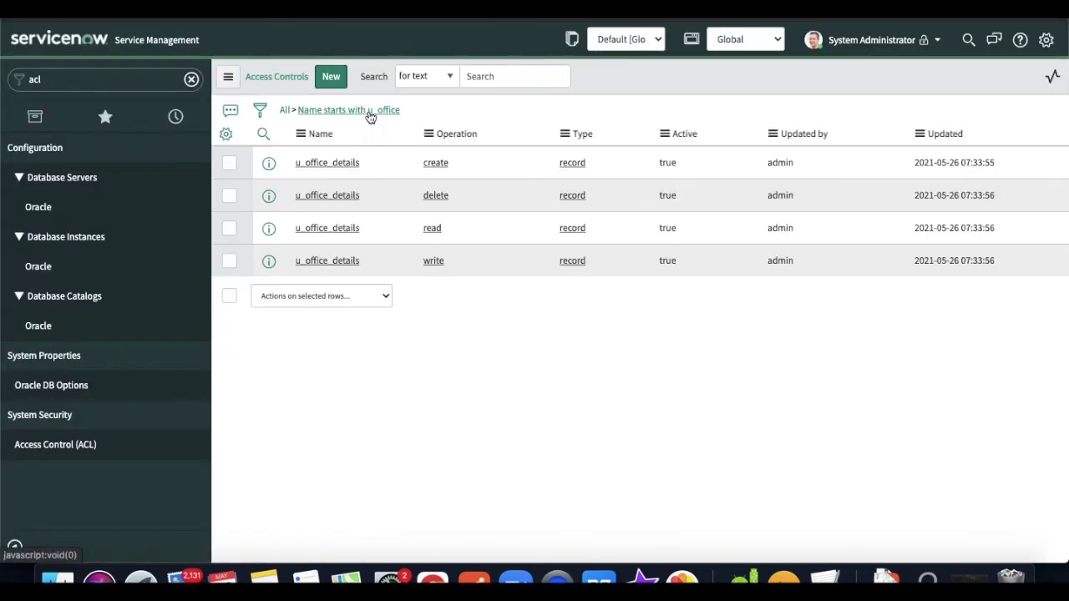
click(825, 576)
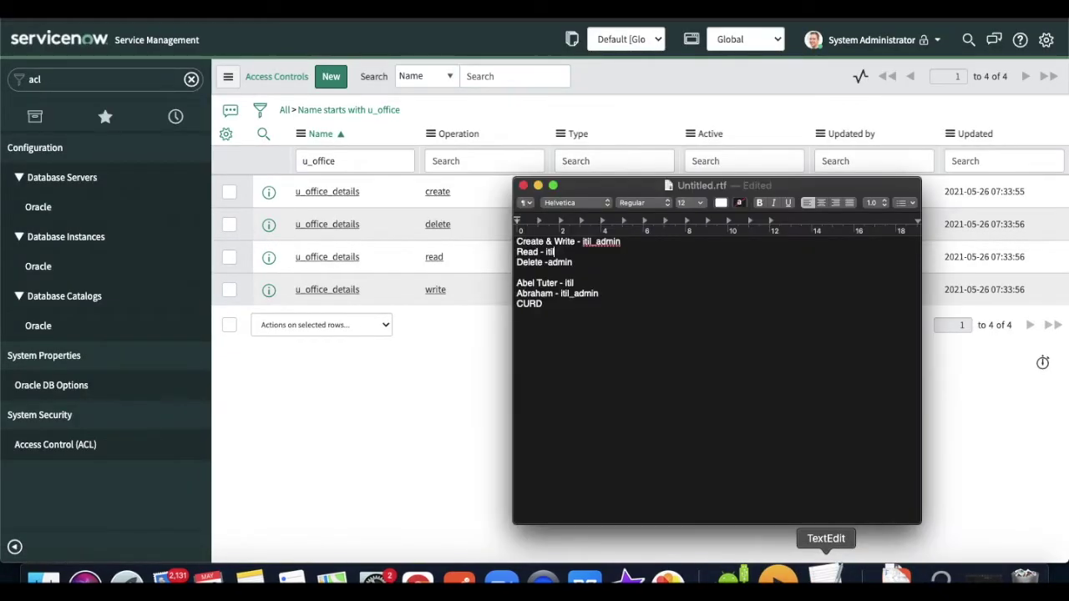
click(379, 188)
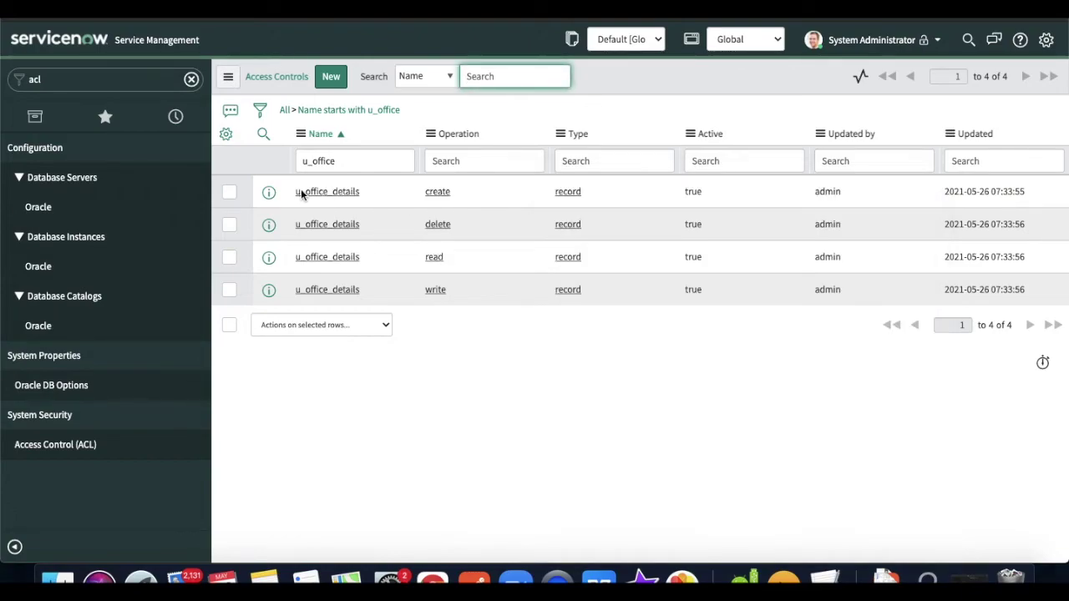
drag(369, 194, 289, 192)
key(super+c)
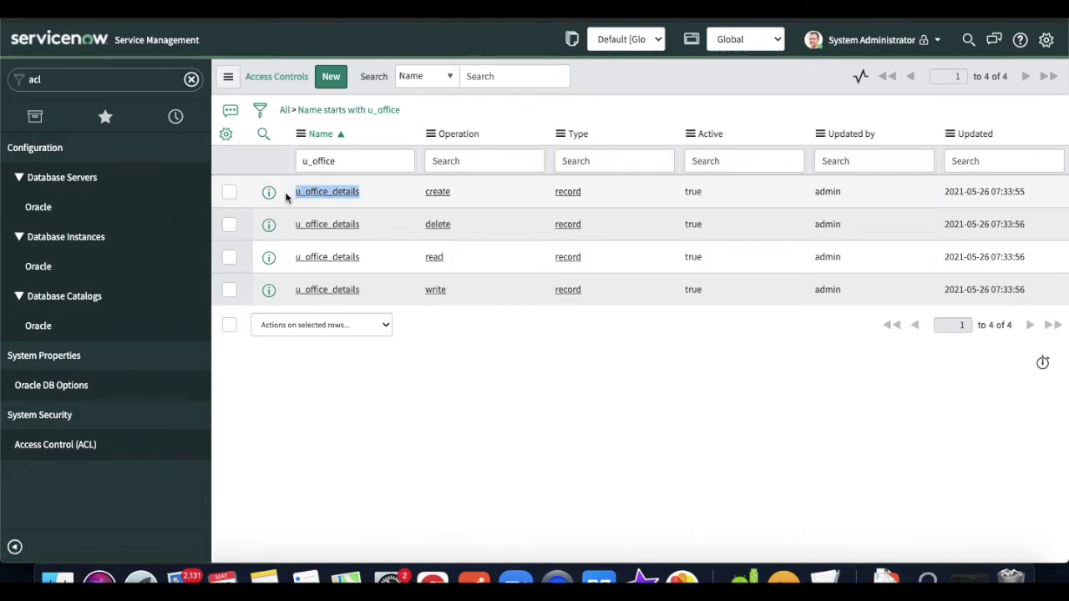
Step: Switch to TextEdit and add the line "u_office_details - create - itil_admin" below the CURD line
click(825, 576)
click(599, 316)
key(Return)
key(super+v)
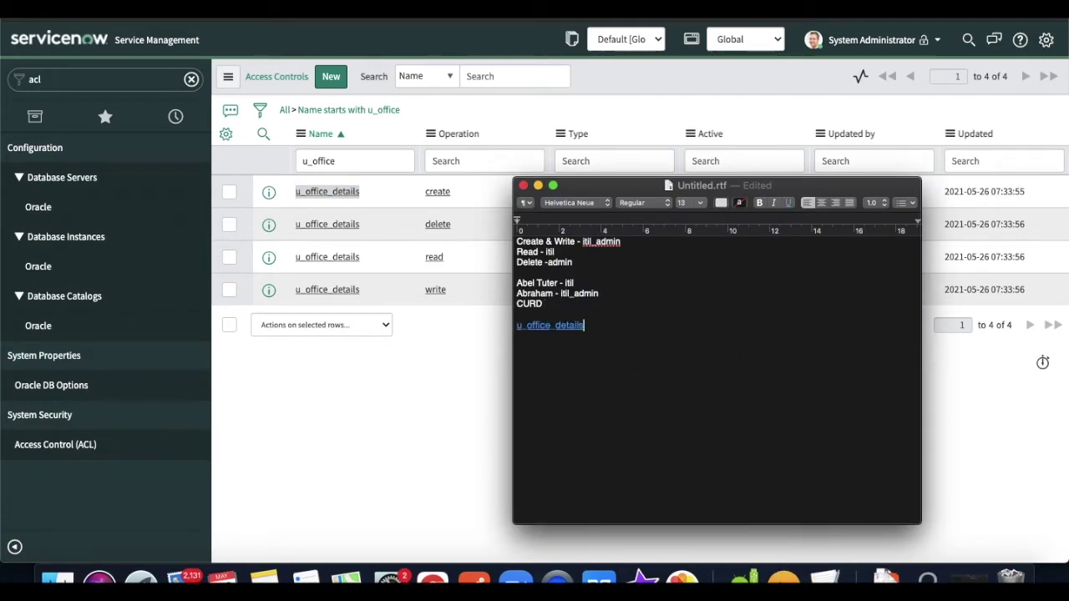
text(- create - itil )
text(admin)
key(Return)
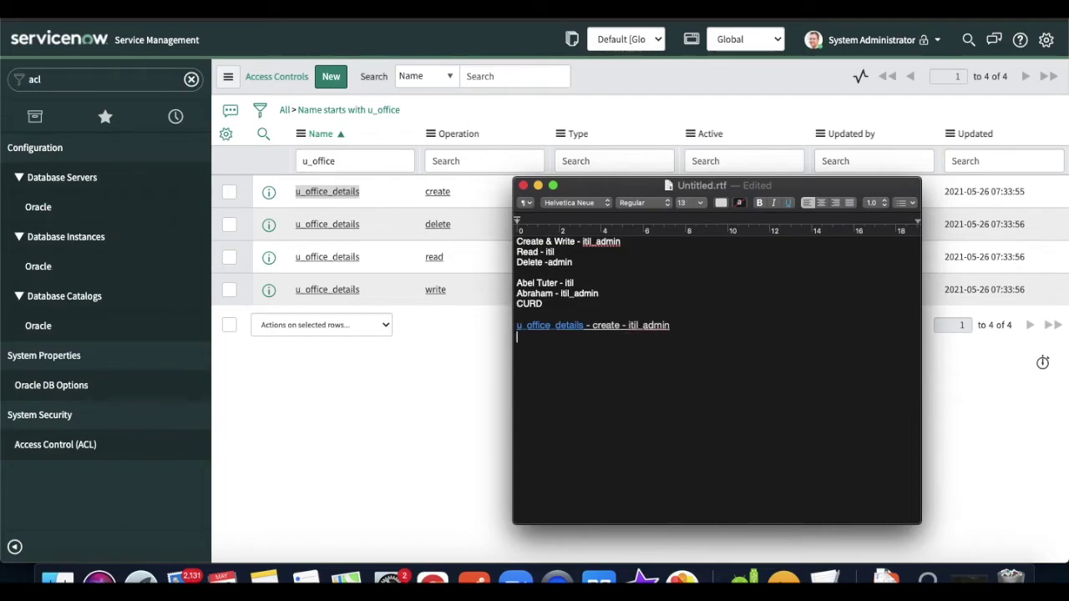
Step: Duplicate the u_office_details line in the notes and change the role in the copy to admin
drag(673, 324, 517, 326)
key(ctrl+c)
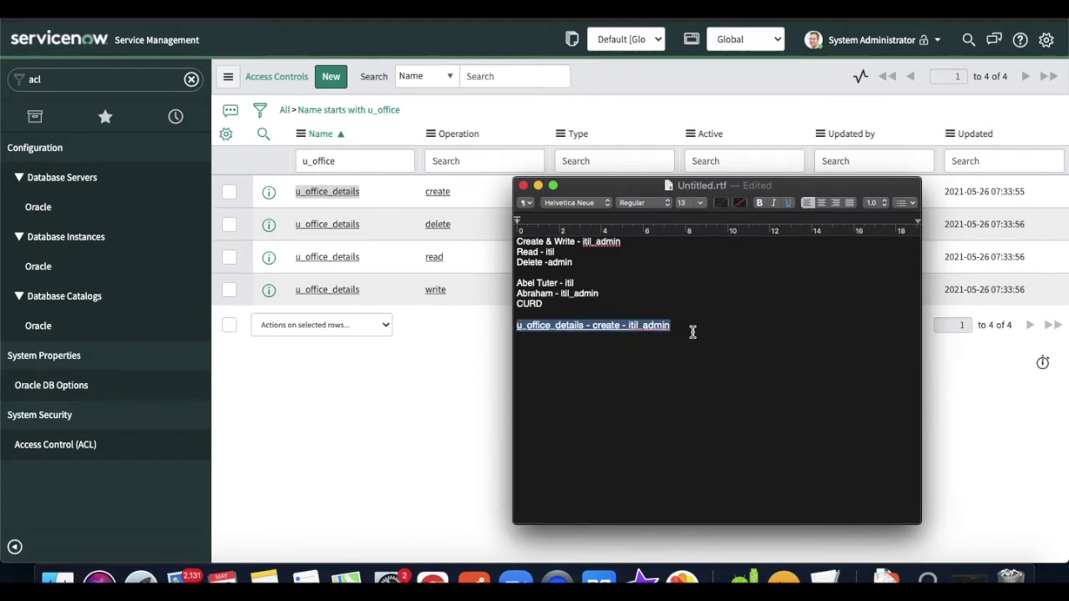
click(688, 332)
key(ctrl+v)
drag(673, 338, 630, 339)
text(iadmi)
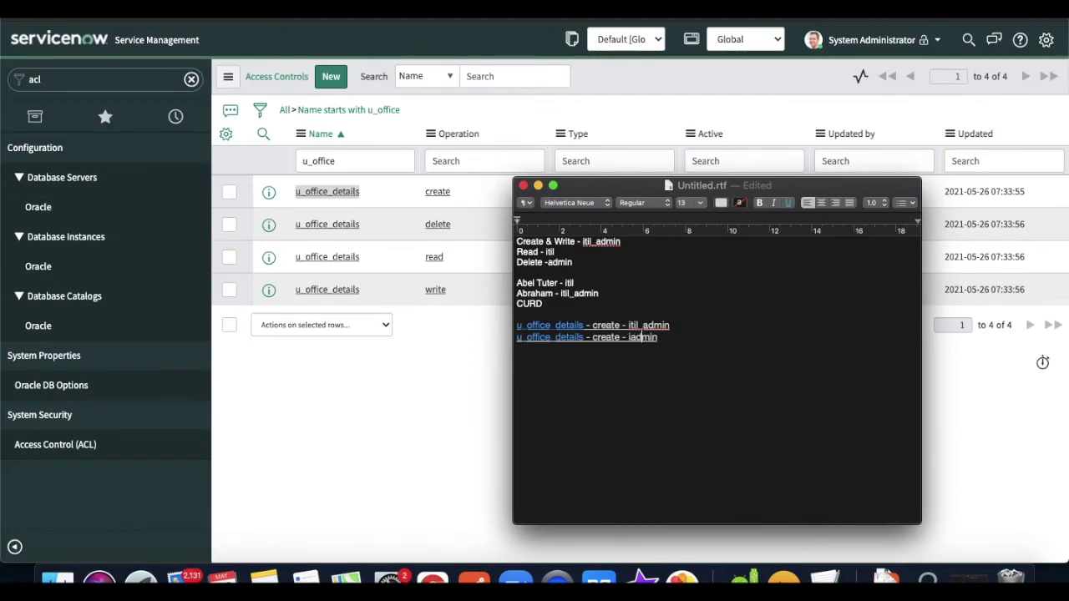
Step: Duplicate the "u_office_details - create - admin" line in the notes and change the operation in the first of the two lines to delete
drag(660, 337, 516, 336)
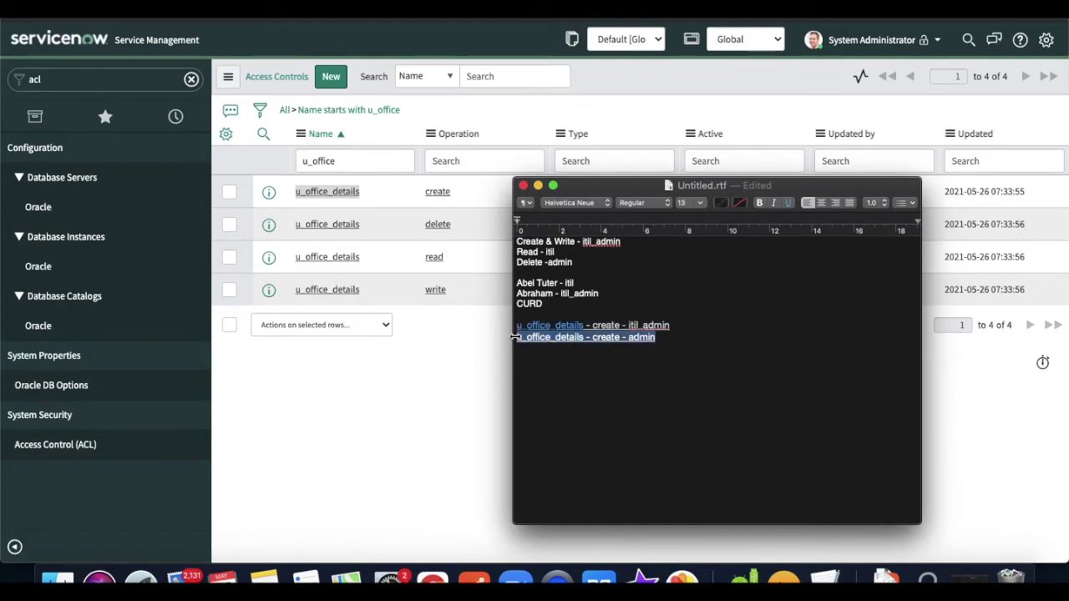
click(673, 337)
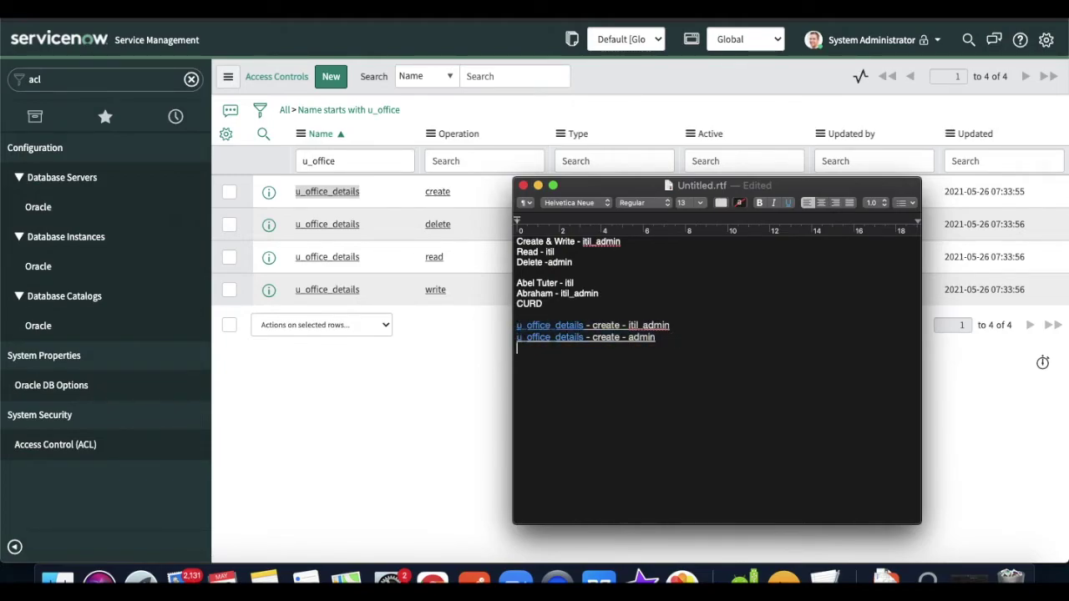
key(super+v)
double_click(618, 349)
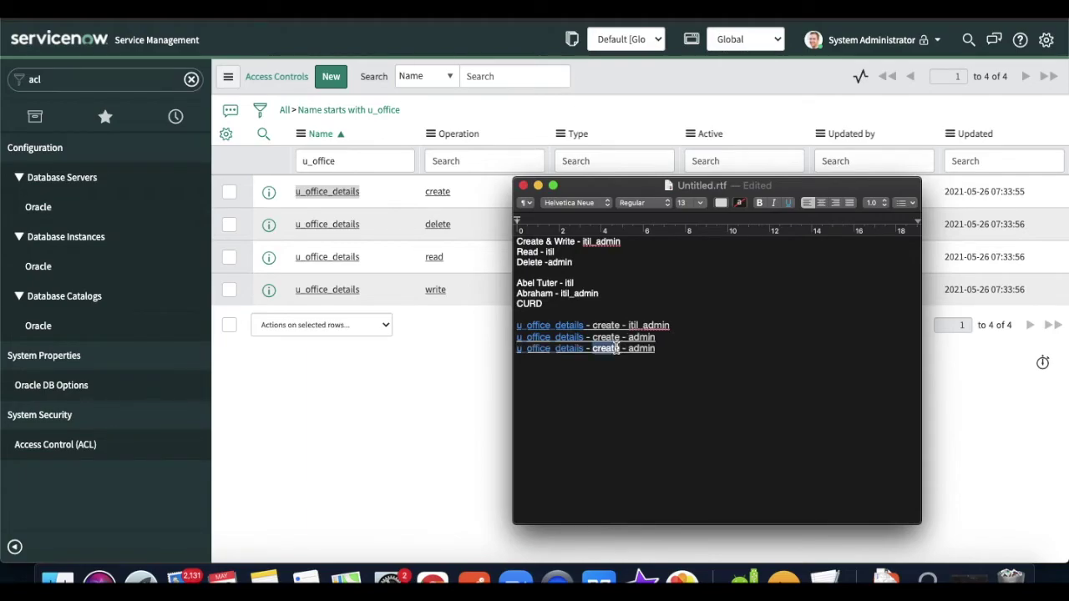
double_click(616, 337)
text(delete)
Step: Change the duplicated last line of the notes to the write operation with the itil_admin role
double_click(609, 349)
text(write)
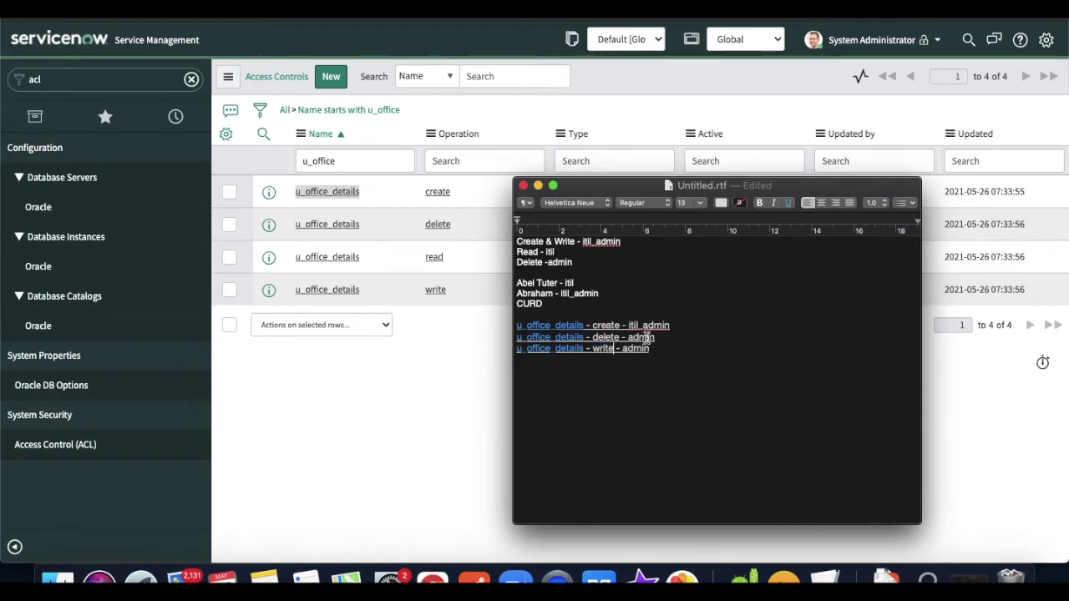
click(623, 349)
text(itil_)
Step: Duplicate the write line, change the copy to "u_office_details - read - itil, itil_admin", and minimize the notes window
drag(668, 349, 518, 349)
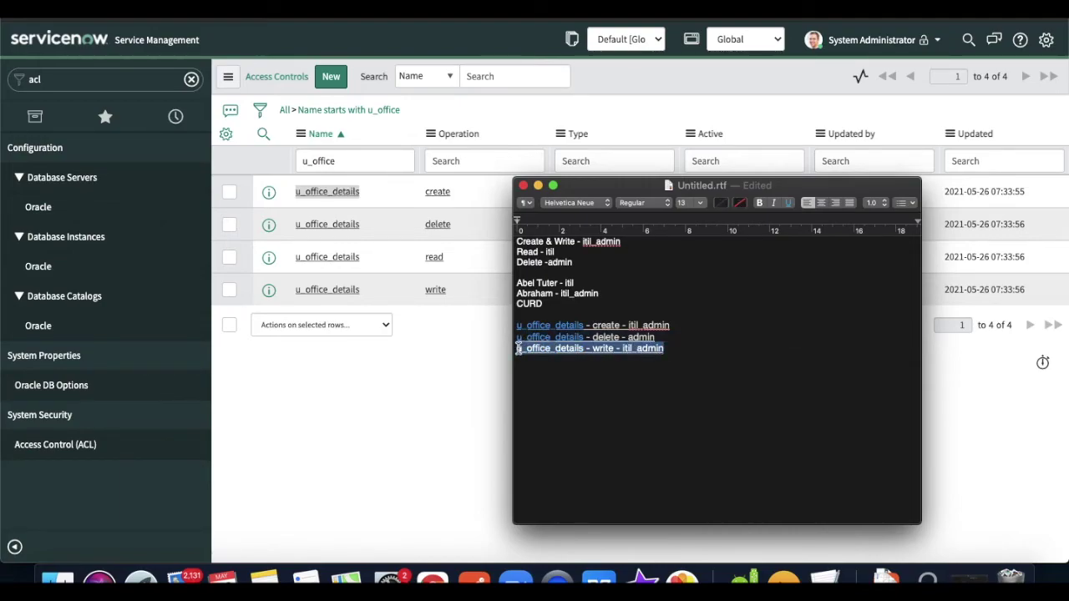
key(super+c)
click(695, 349)
key(Return)
key(super+v)
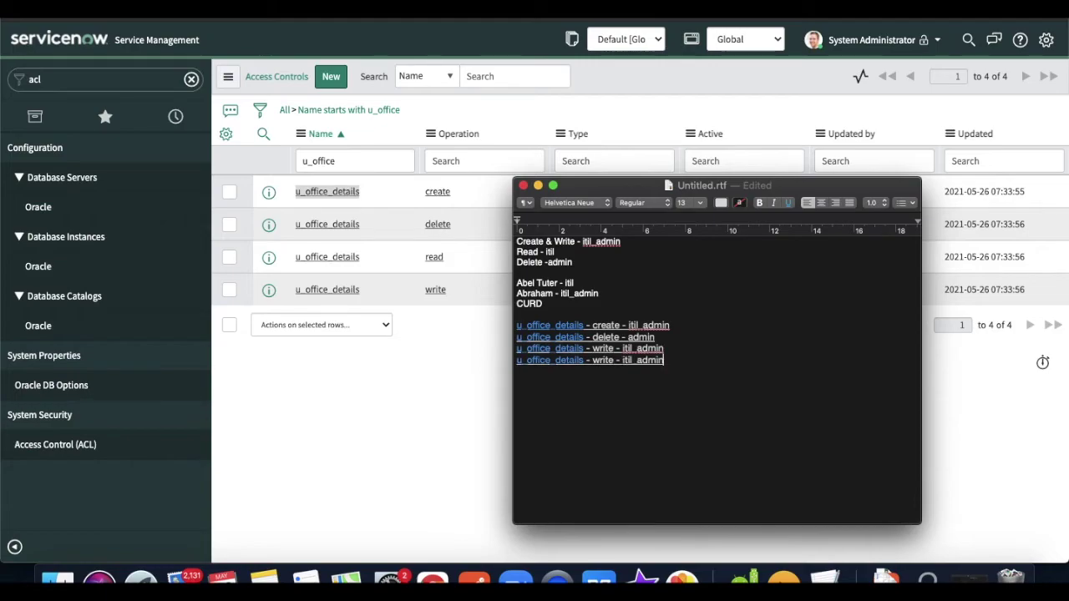
double_click(603, 360)
text(read)
drag(633, 360, 663, 360)
key(BackSpace)
text(, itil_admin)
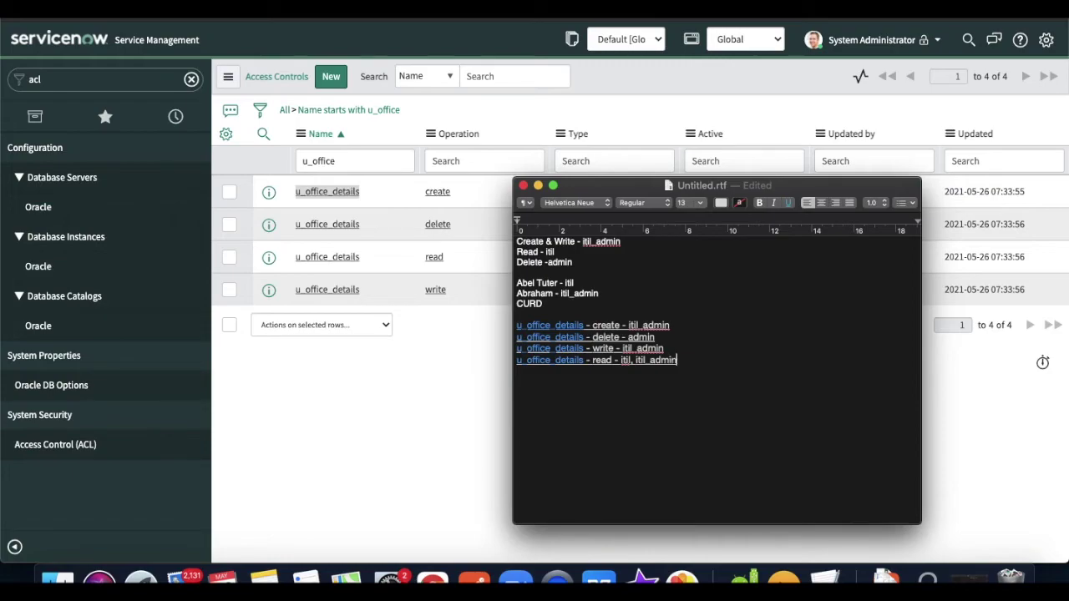
drag(689, 364, 508, 326)
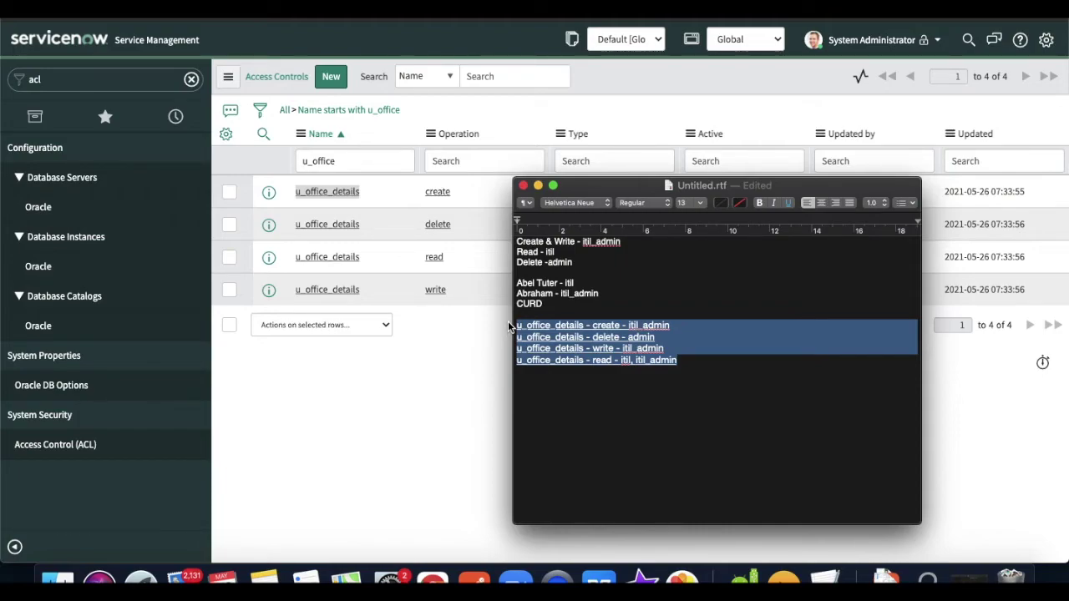
click(535, 186)
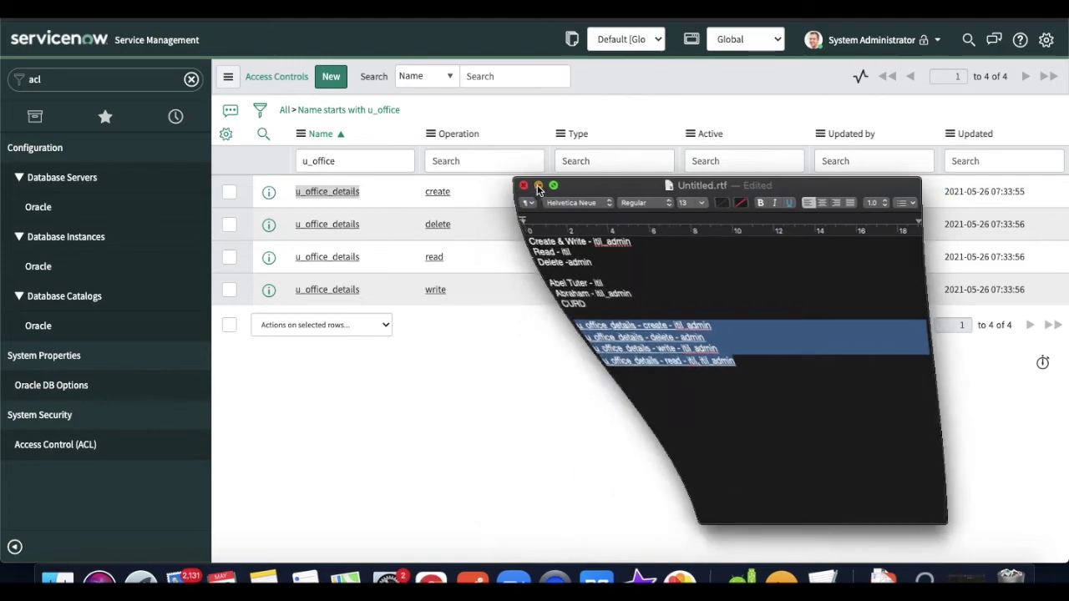
Step: Impersonate the test user who has the itil_admin role and open the Office Details list
click(881, 41)
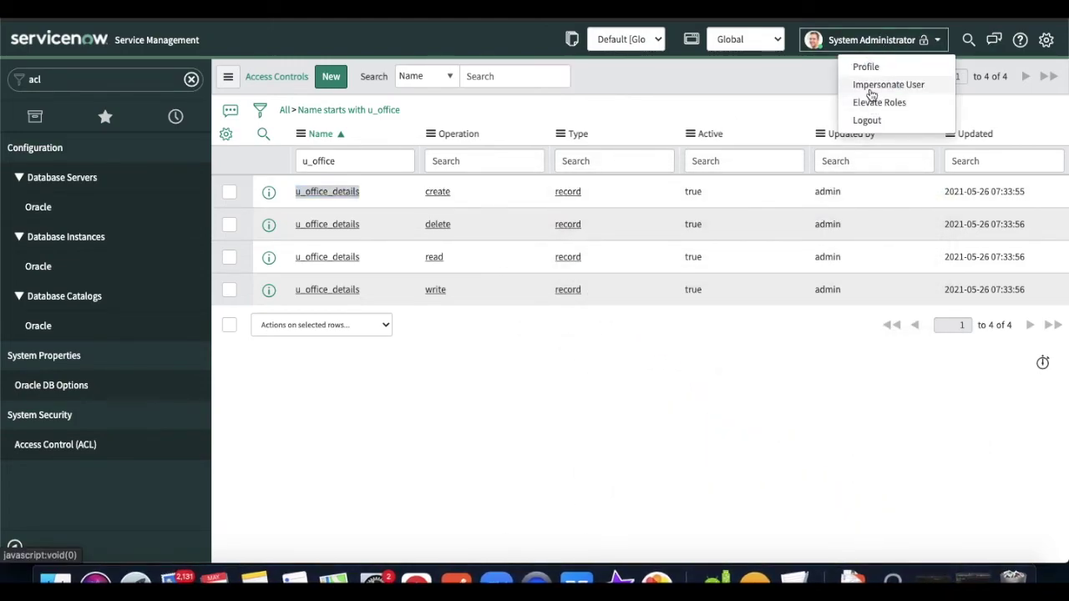
click(869, 86)
click(542, 94)
click(448, 209)
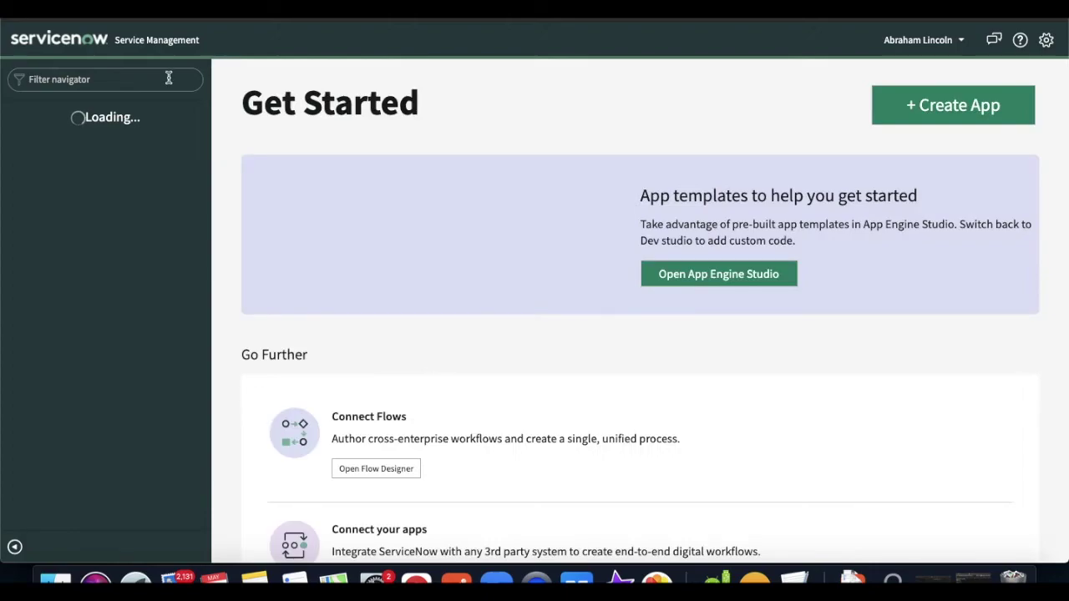
text(off)
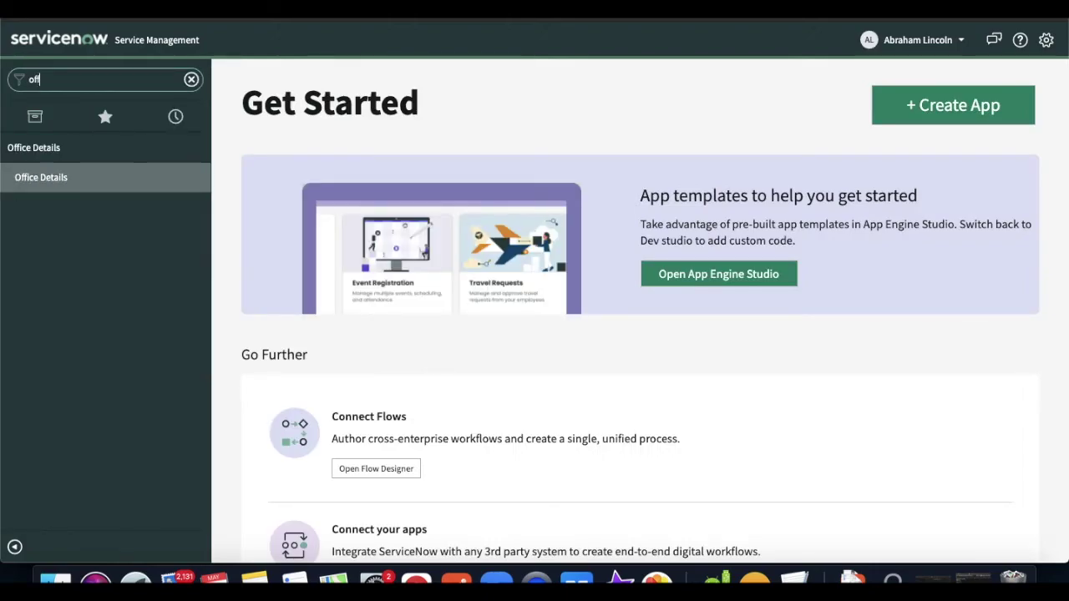
click(91, 183)
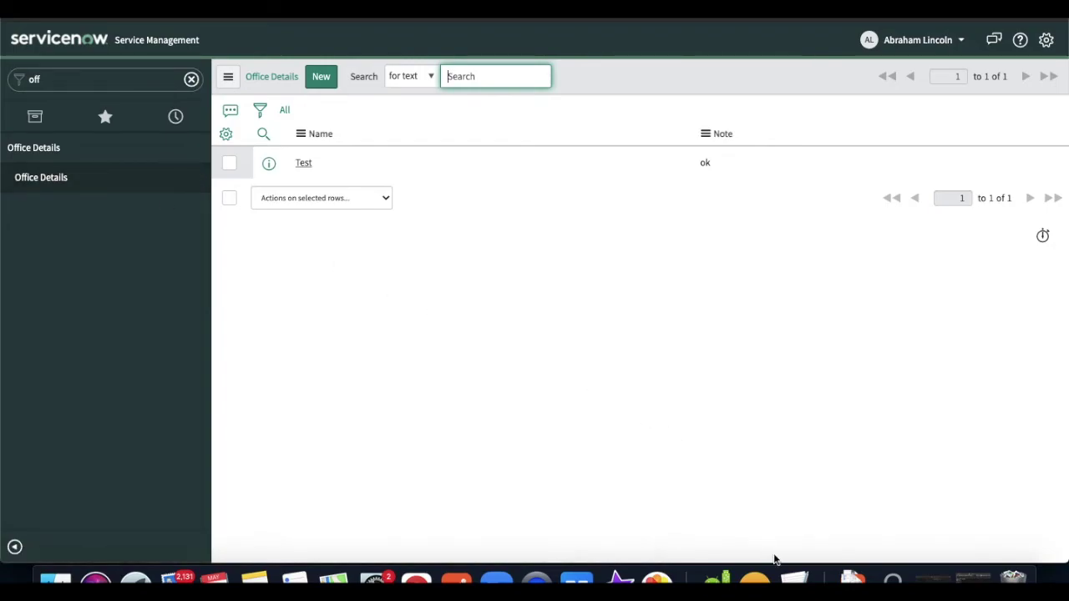
Step: Review the role required for each operation in the TextEdit notes, and return to the Office Details list
click(794, 578)
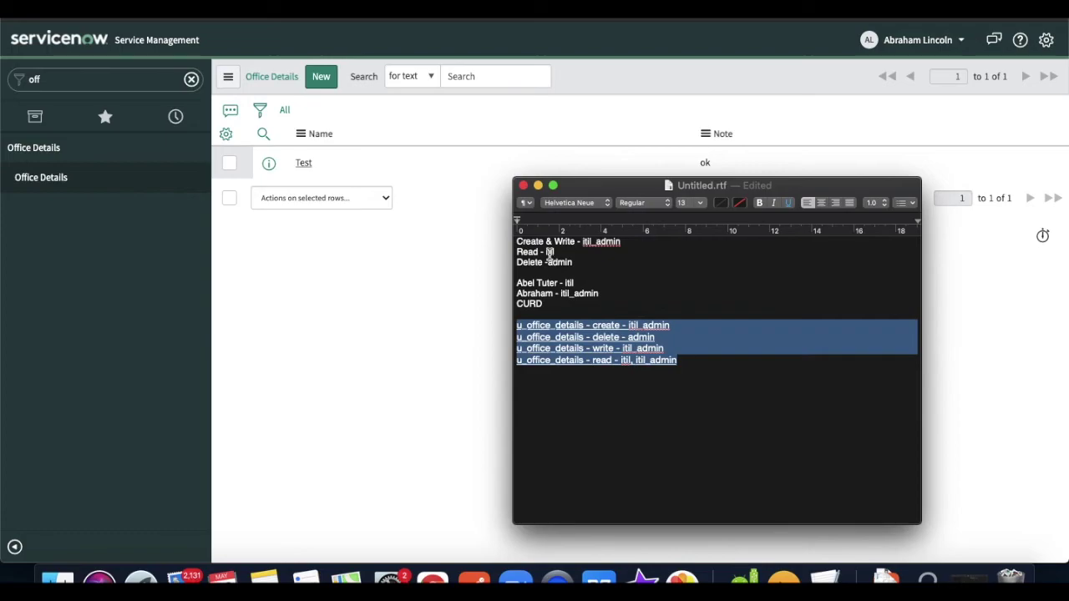
click(549, 252)
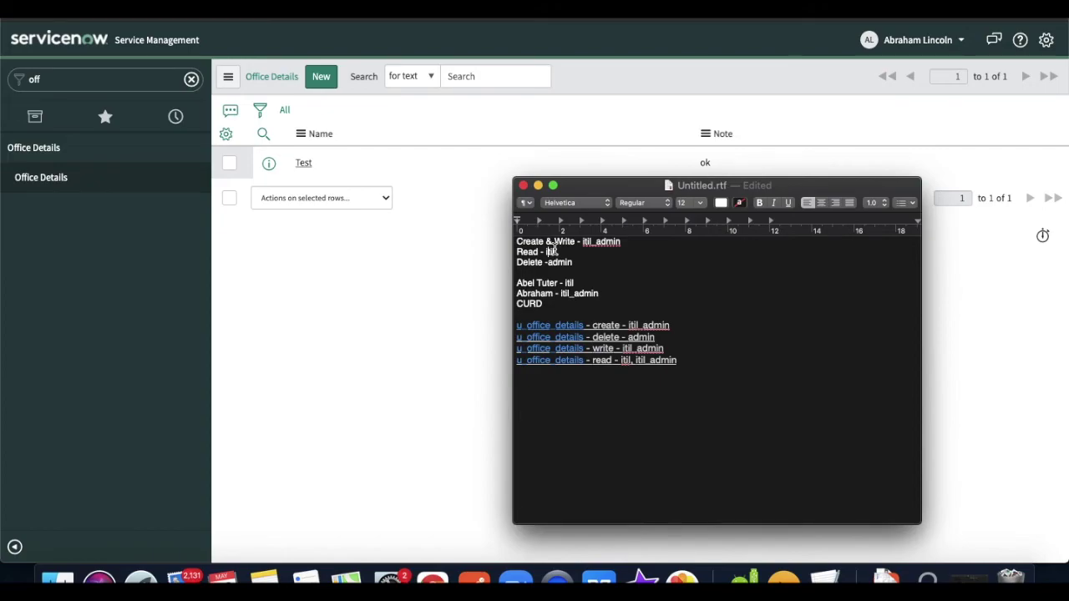
click(396, 290)
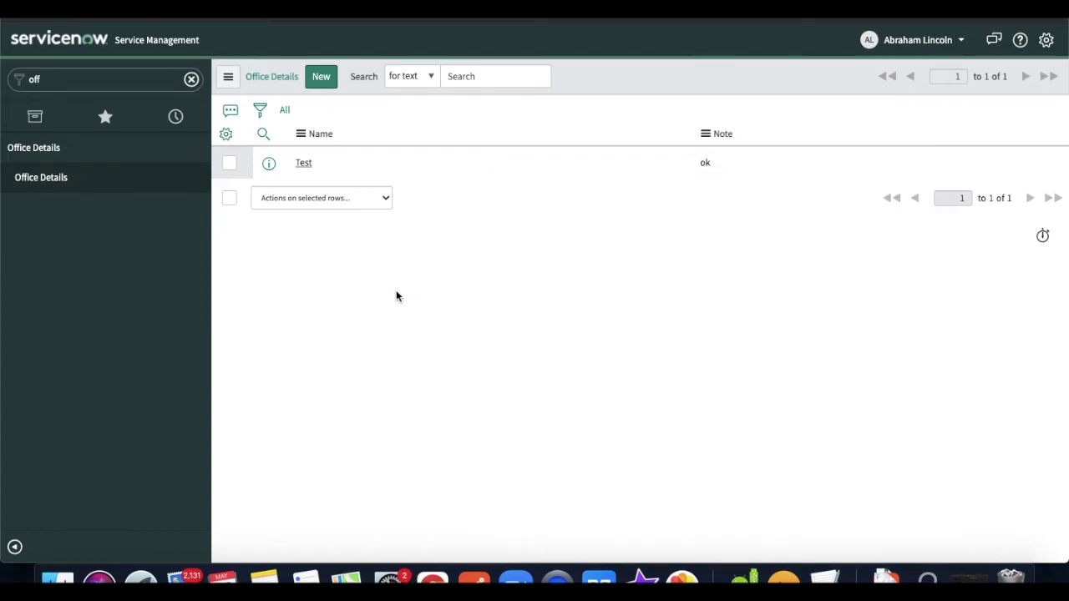
Step: Open the Test record to check whether its Name and Note fields are editable, and return to the list
click(306, 167)
double_click(353, 134)
click(361, 131)
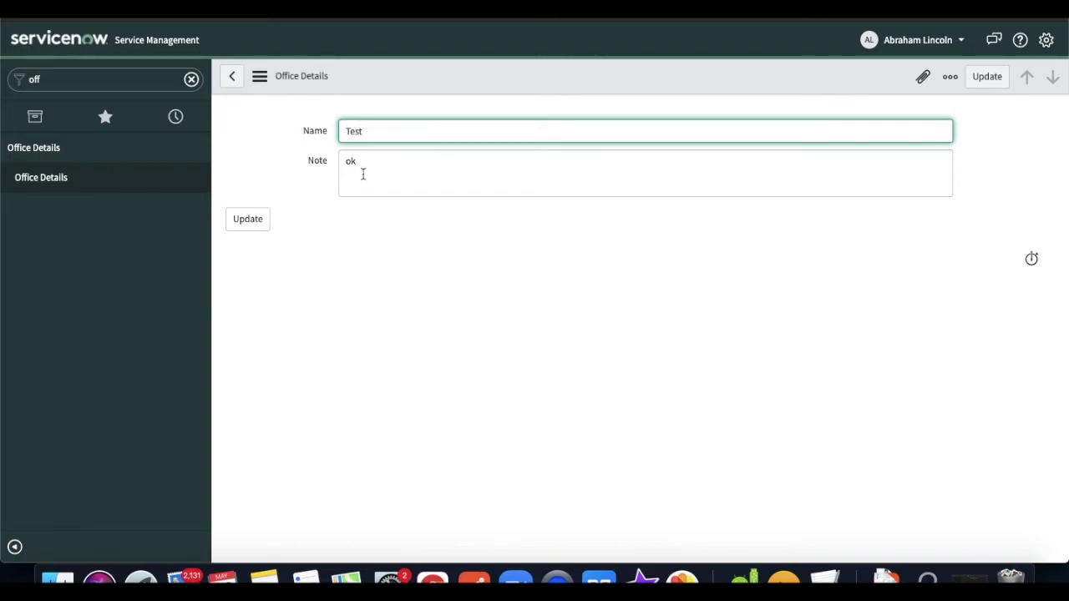
key(Return)
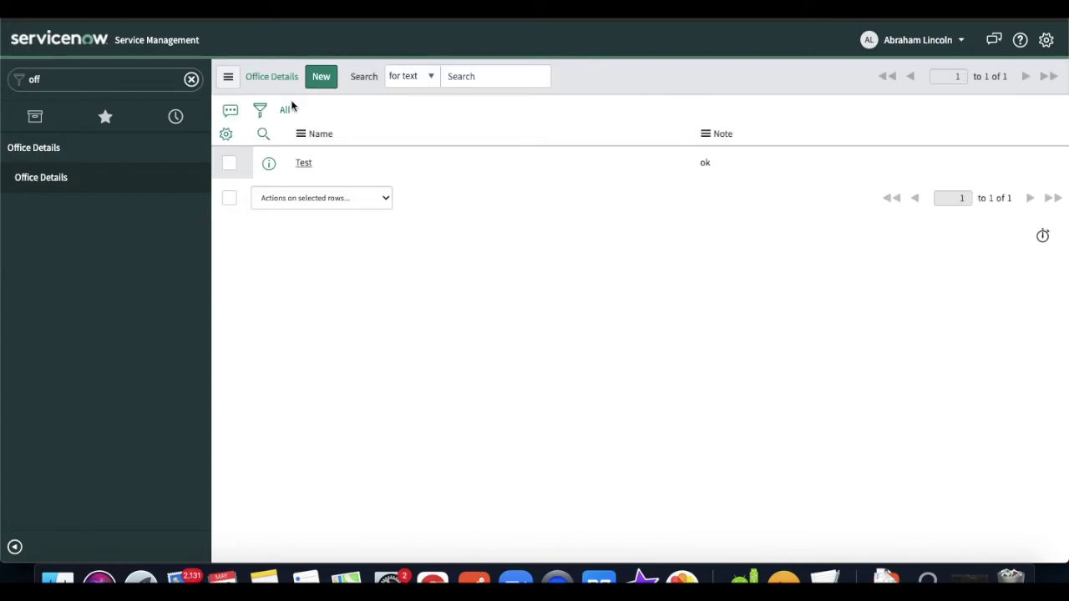
Step: Create an Office Details record named "New Rec" with the note "ok" and open it from the list
click(332, 80)
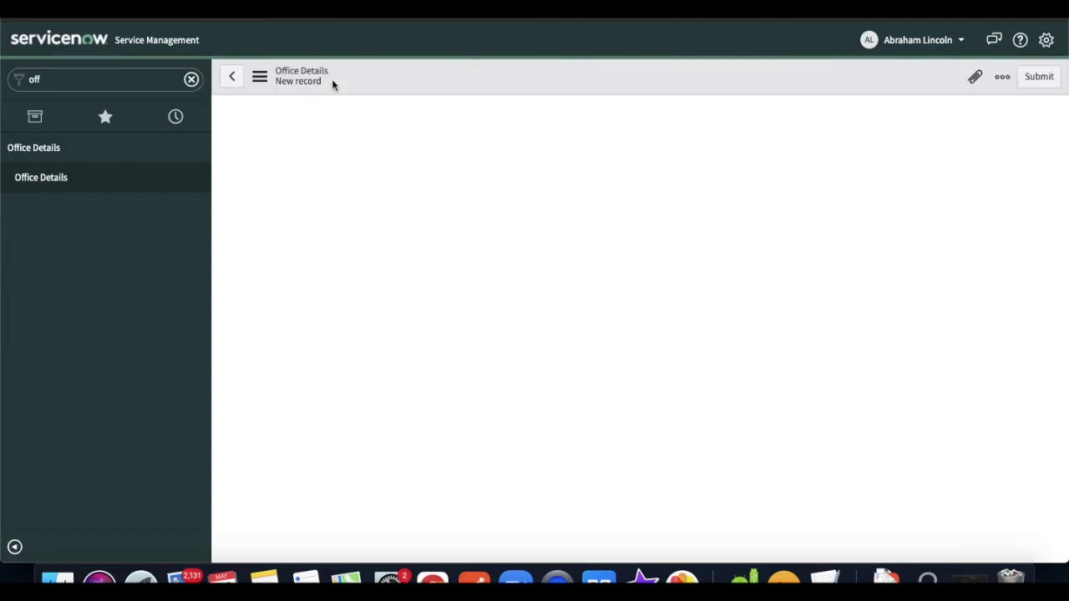
text(New Rec)
key(Tab)
text(o)
click(250, 222)
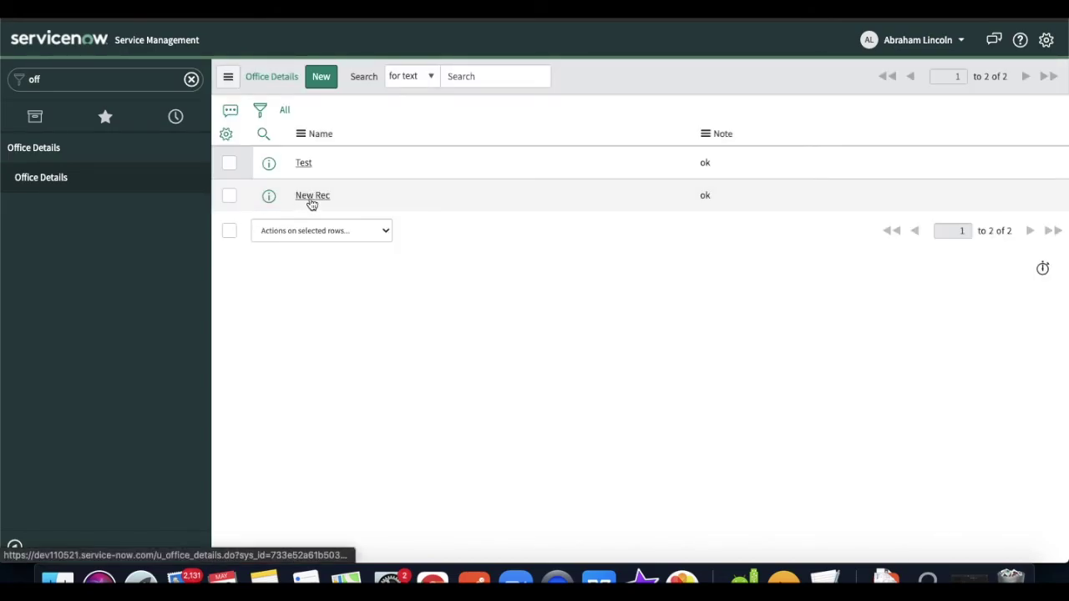
click(312, 198)
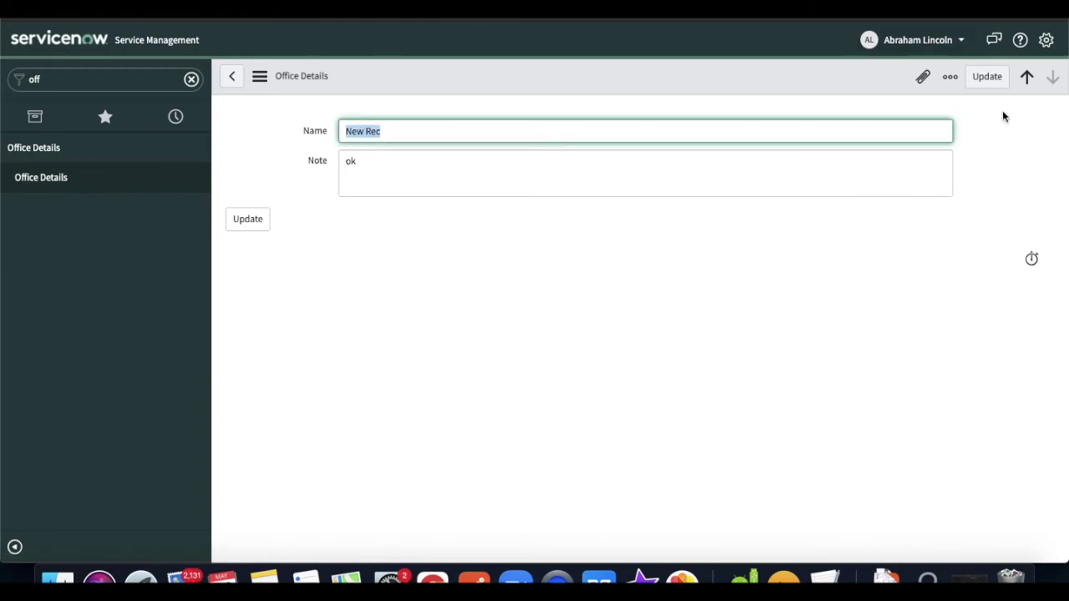
Step: Impersonate the test user who has the itil role and review that role's permissions in the TextEdit notes
click(910, 42)
click(902, 103)
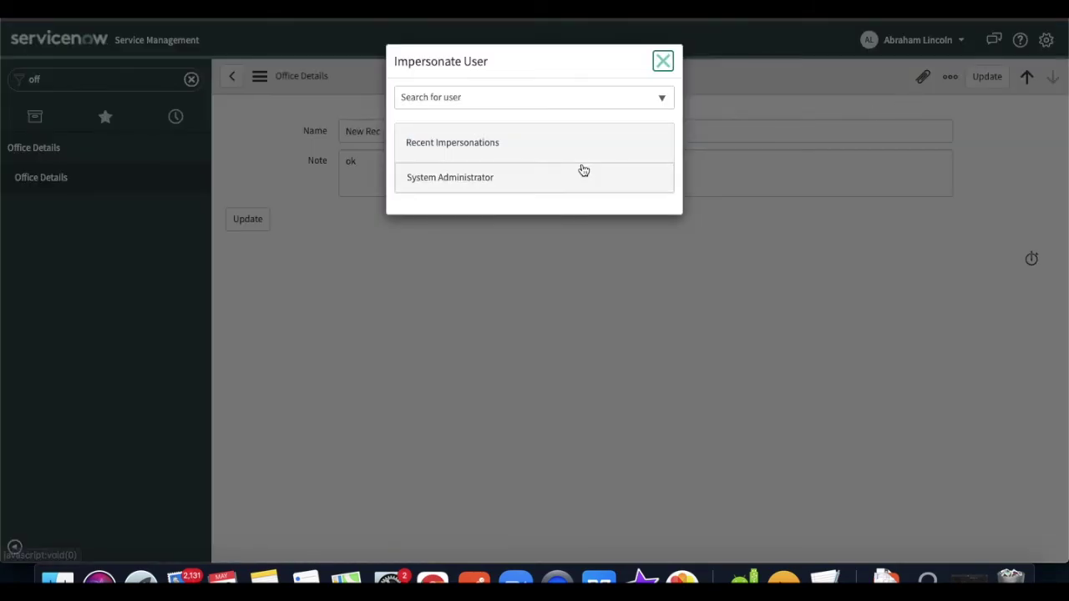
click(483, 221)
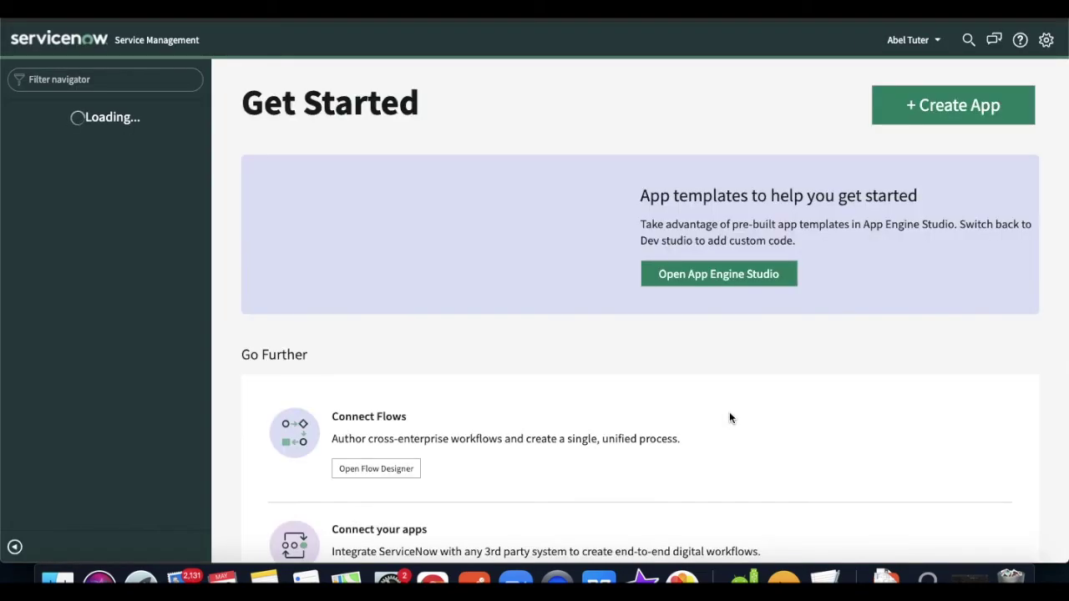
click(824, 578)
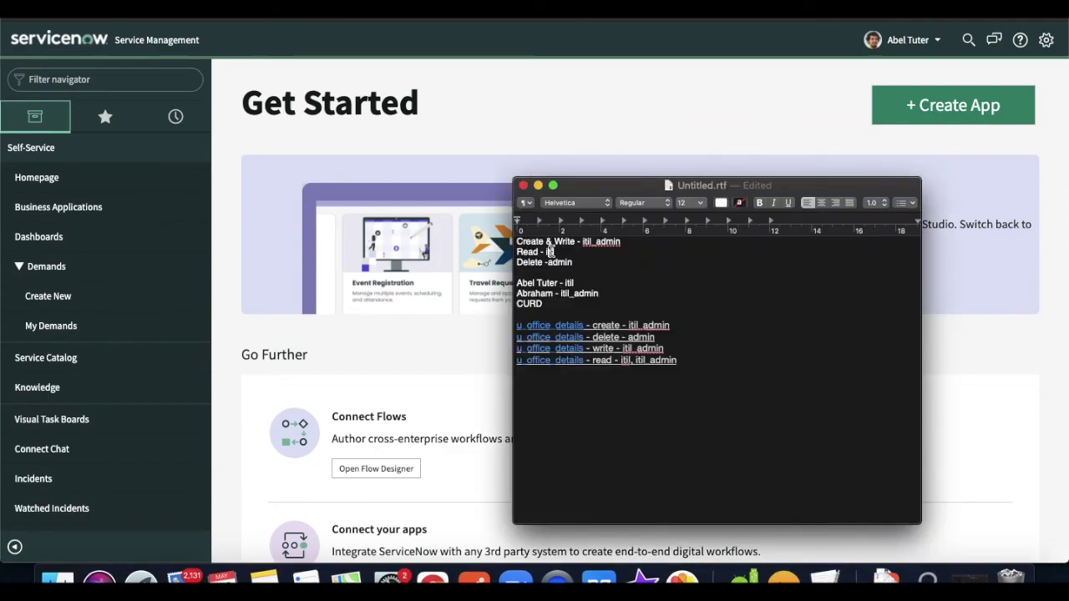
click(550, 252)
Step: Return to ServiceNow and open the Office Details list as the impersonated itil user
click(147, 74)
click(147, 73)
text(off)
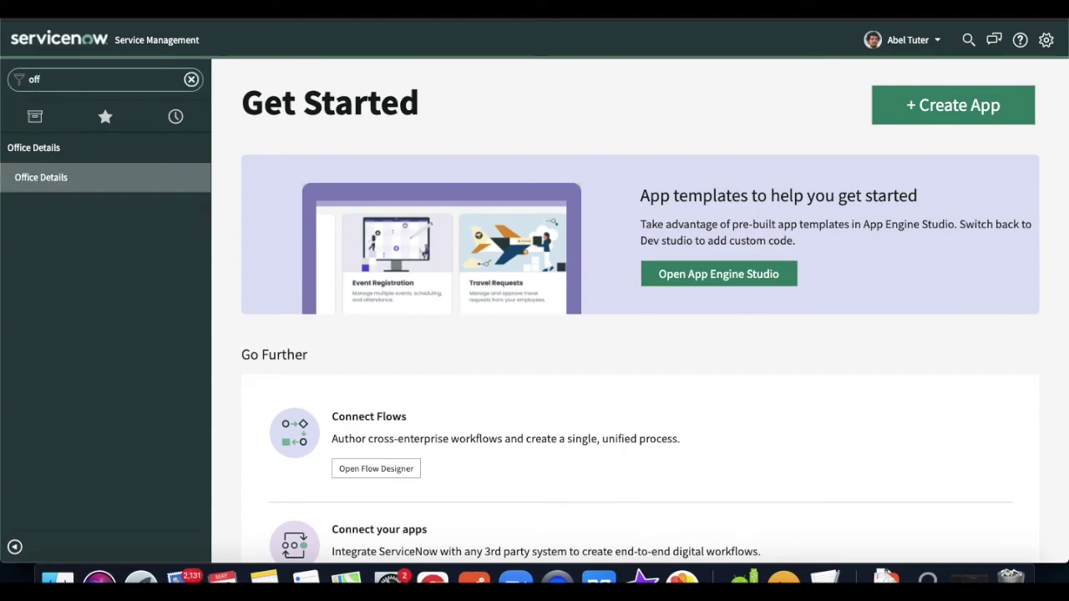
click(84, 177)
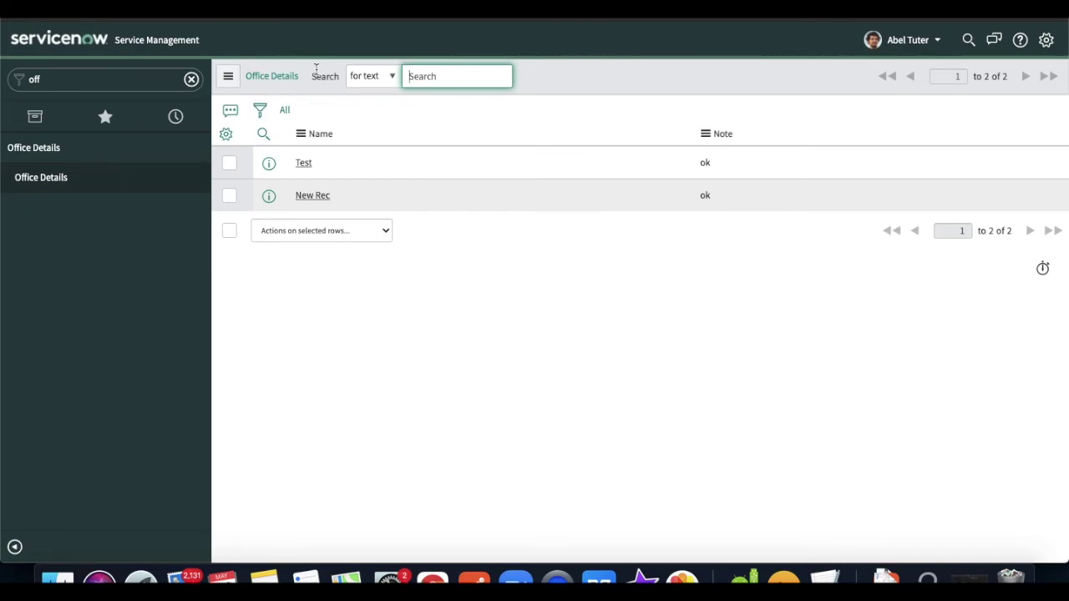
Step: Open the Test and New Rec records in turn to check whether their Name and Note fields can be edited
click(303, 163)
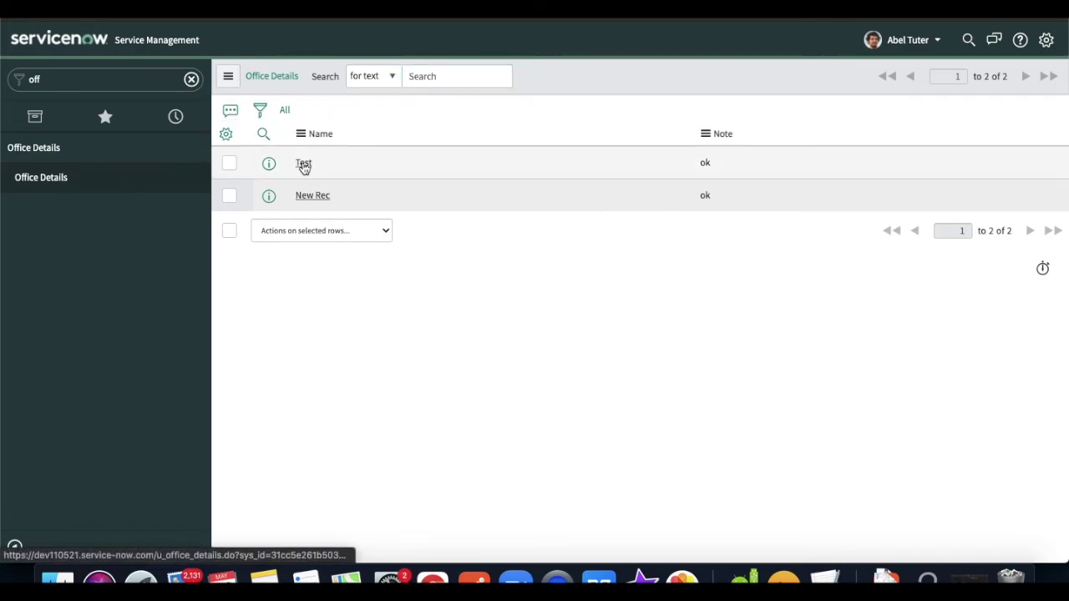
click(376, 133)
click(376, 185)
click(375, 134)
click(374, 158)
click(373, 121)
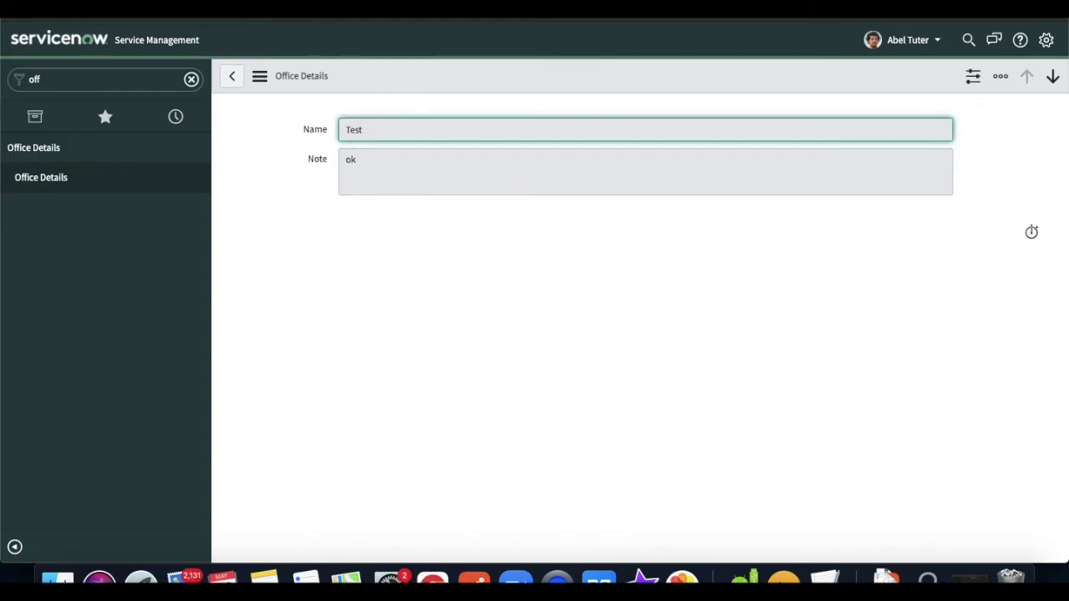
key(Return)
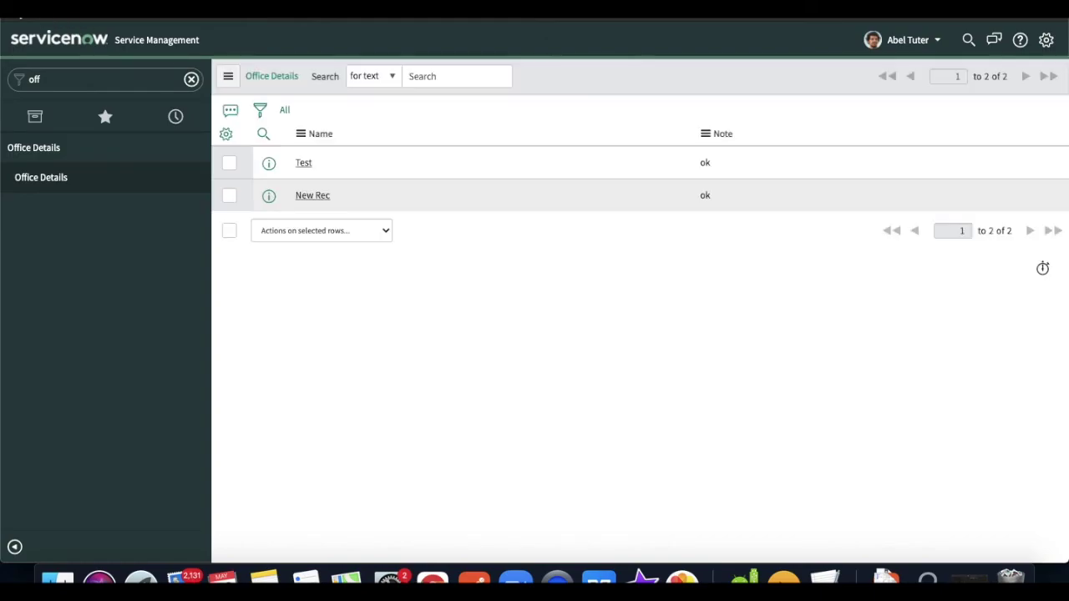
click(312, 197)
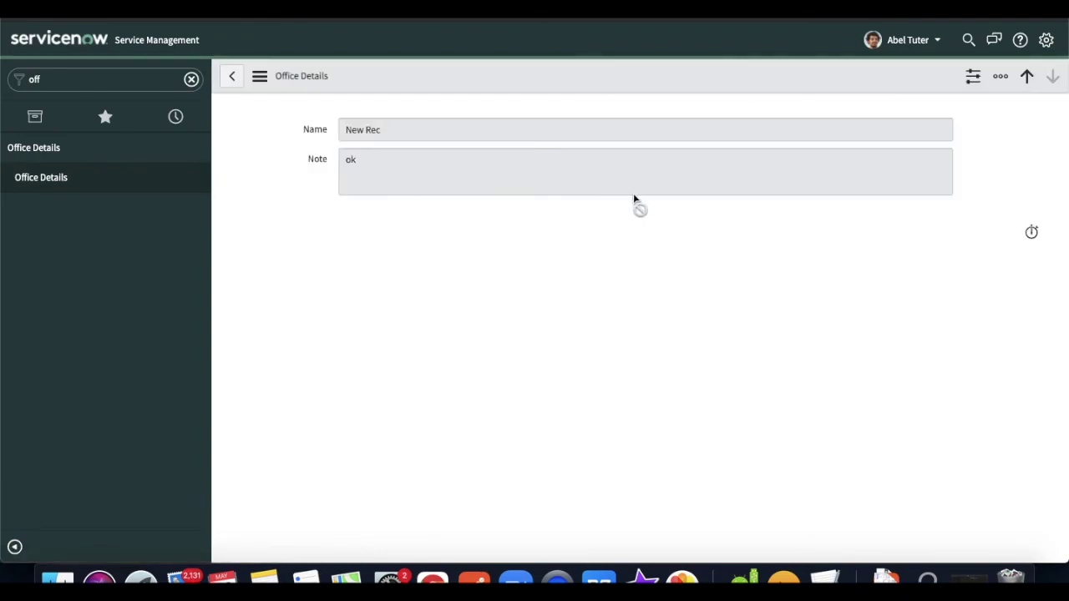
Step: End the impersonation and open the Office Details list as System Administrator
click(910, 48)
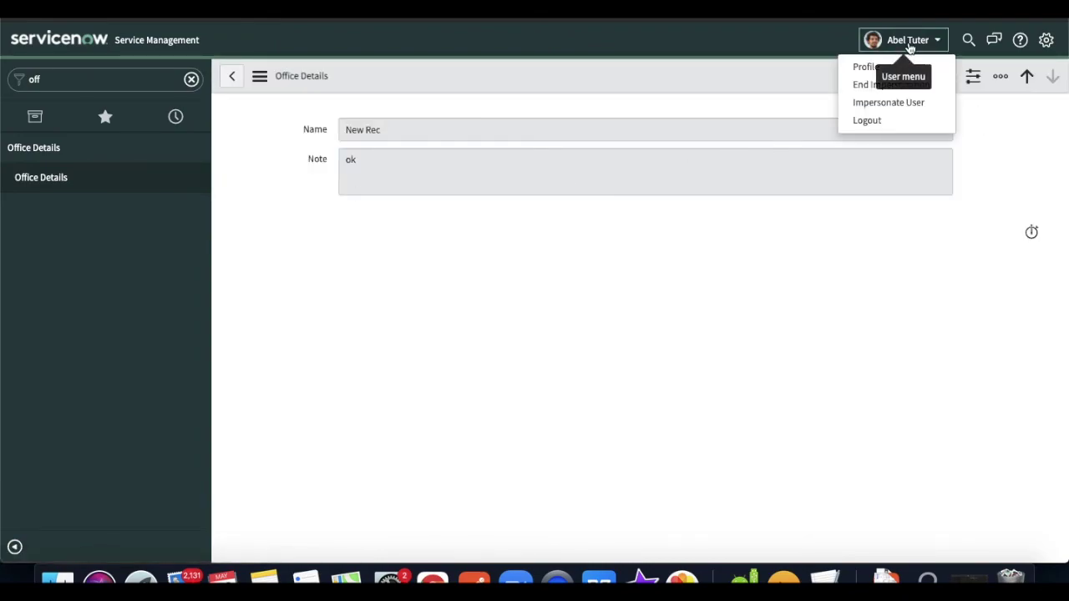
click(877, 87)
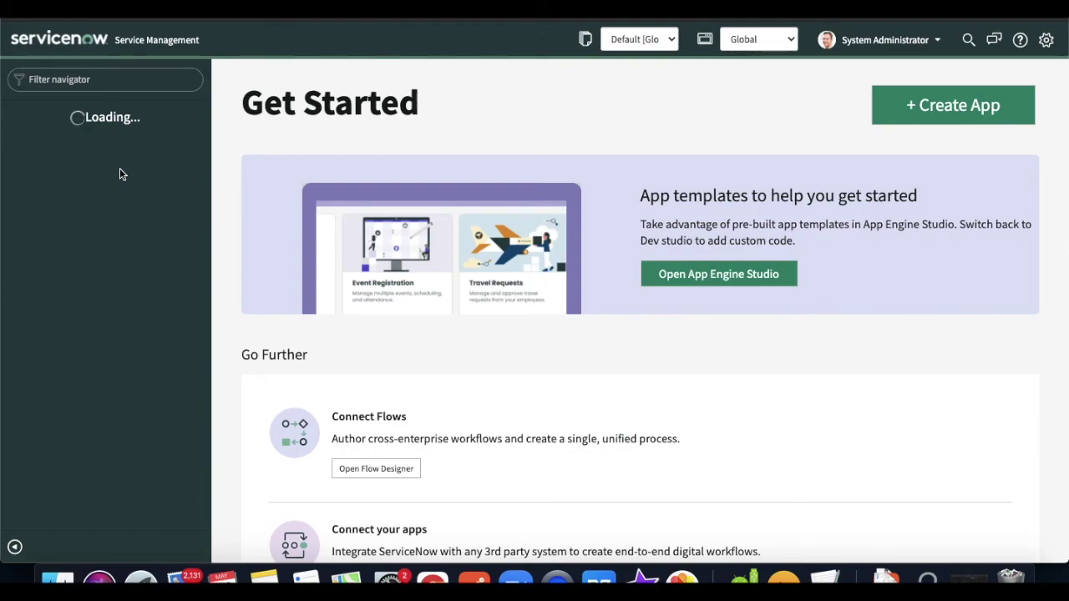
click(120, 79)
text(off)
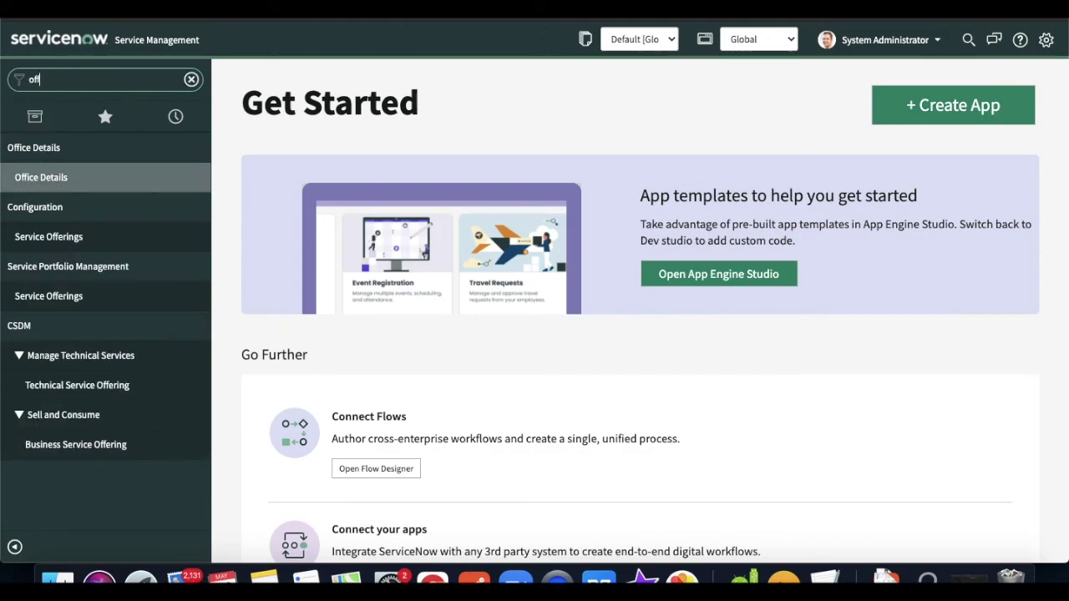
click(78, 185)
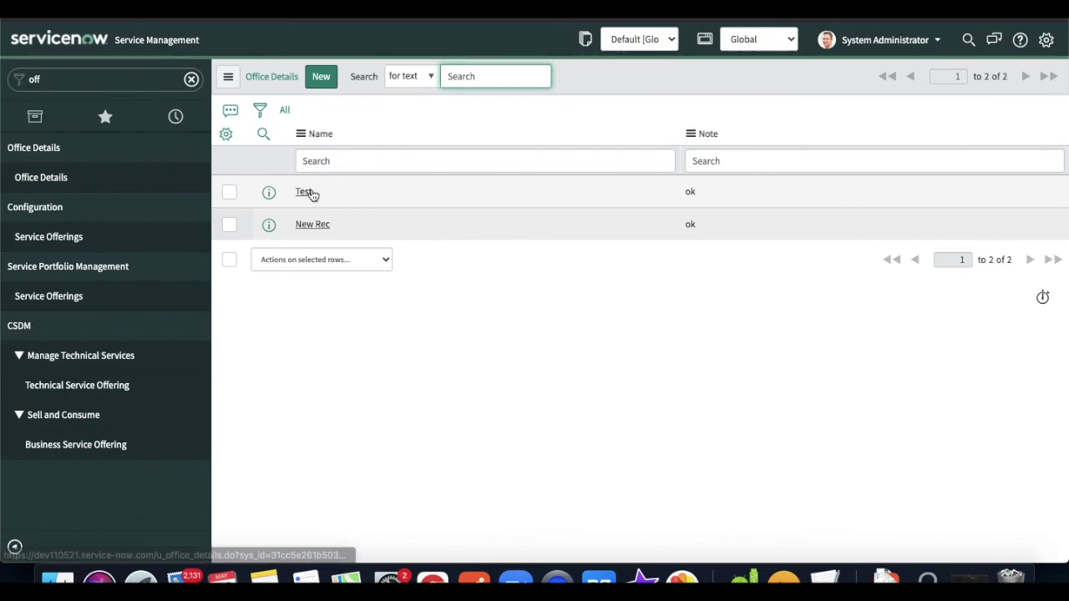
Step: Open the Test record as administrator to check its editable fields and available record actions, including delete
click(310, 194)
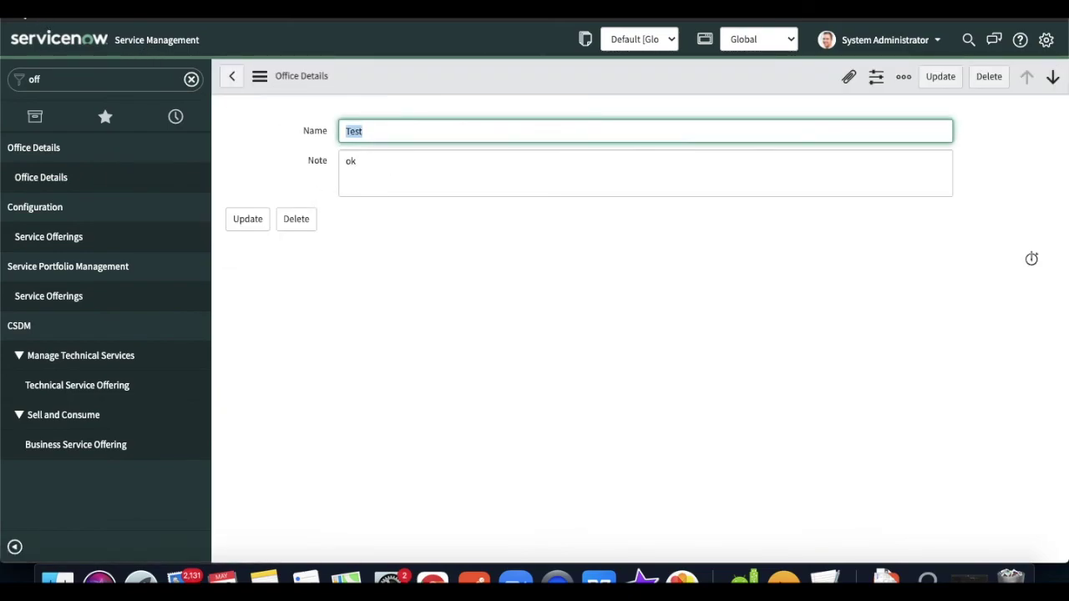
key(super+bracketleft)
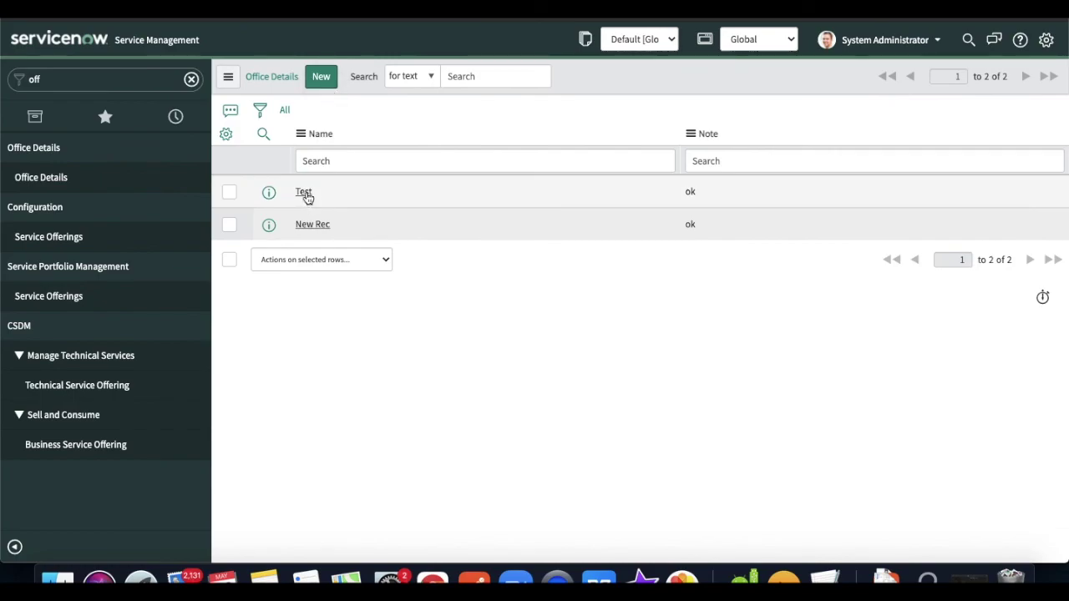
click(304, 193)
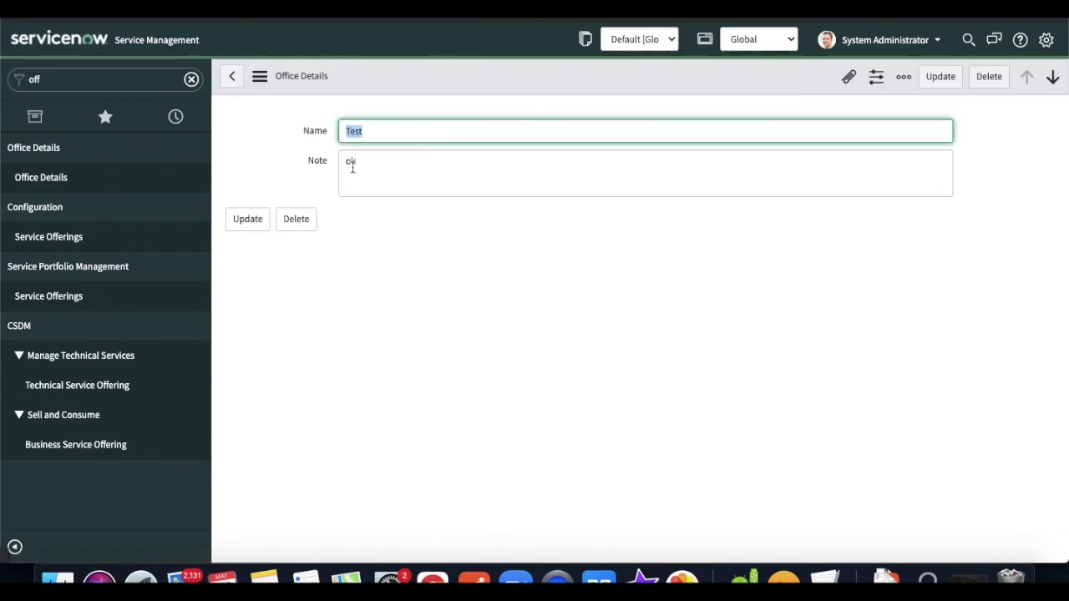